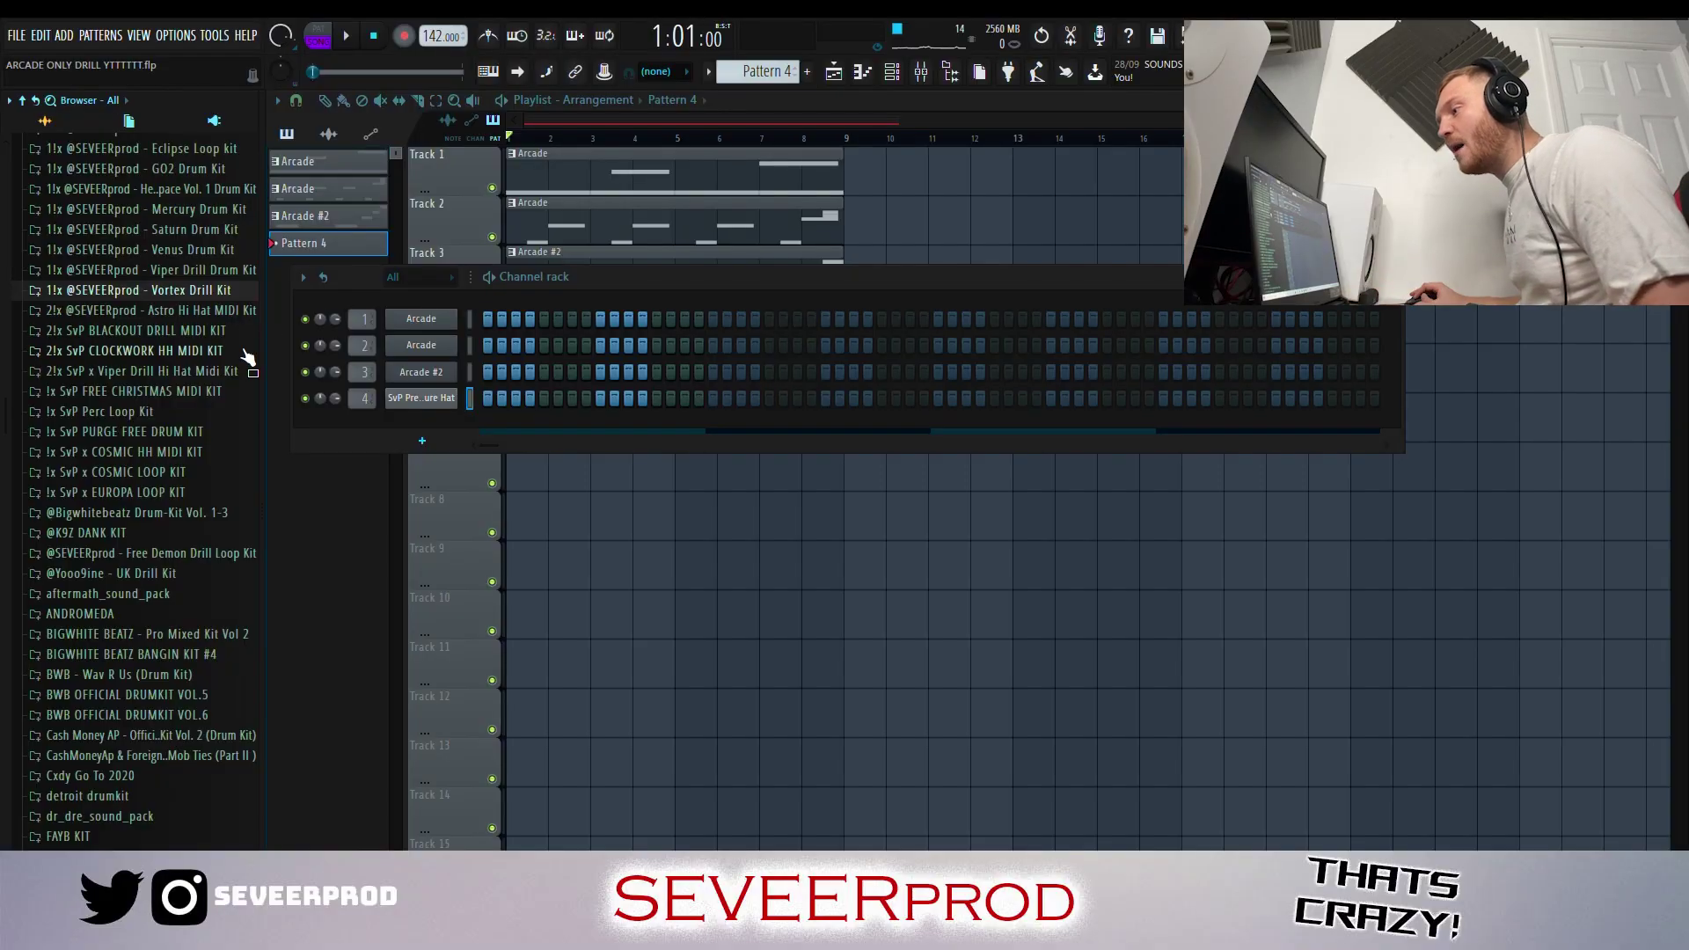
# Load the HI HAT 10 MIDI file from the Vortex Drill Kit into the SvP Pressure Hat channel and play the pattern
pyautogui.click(186, 291)
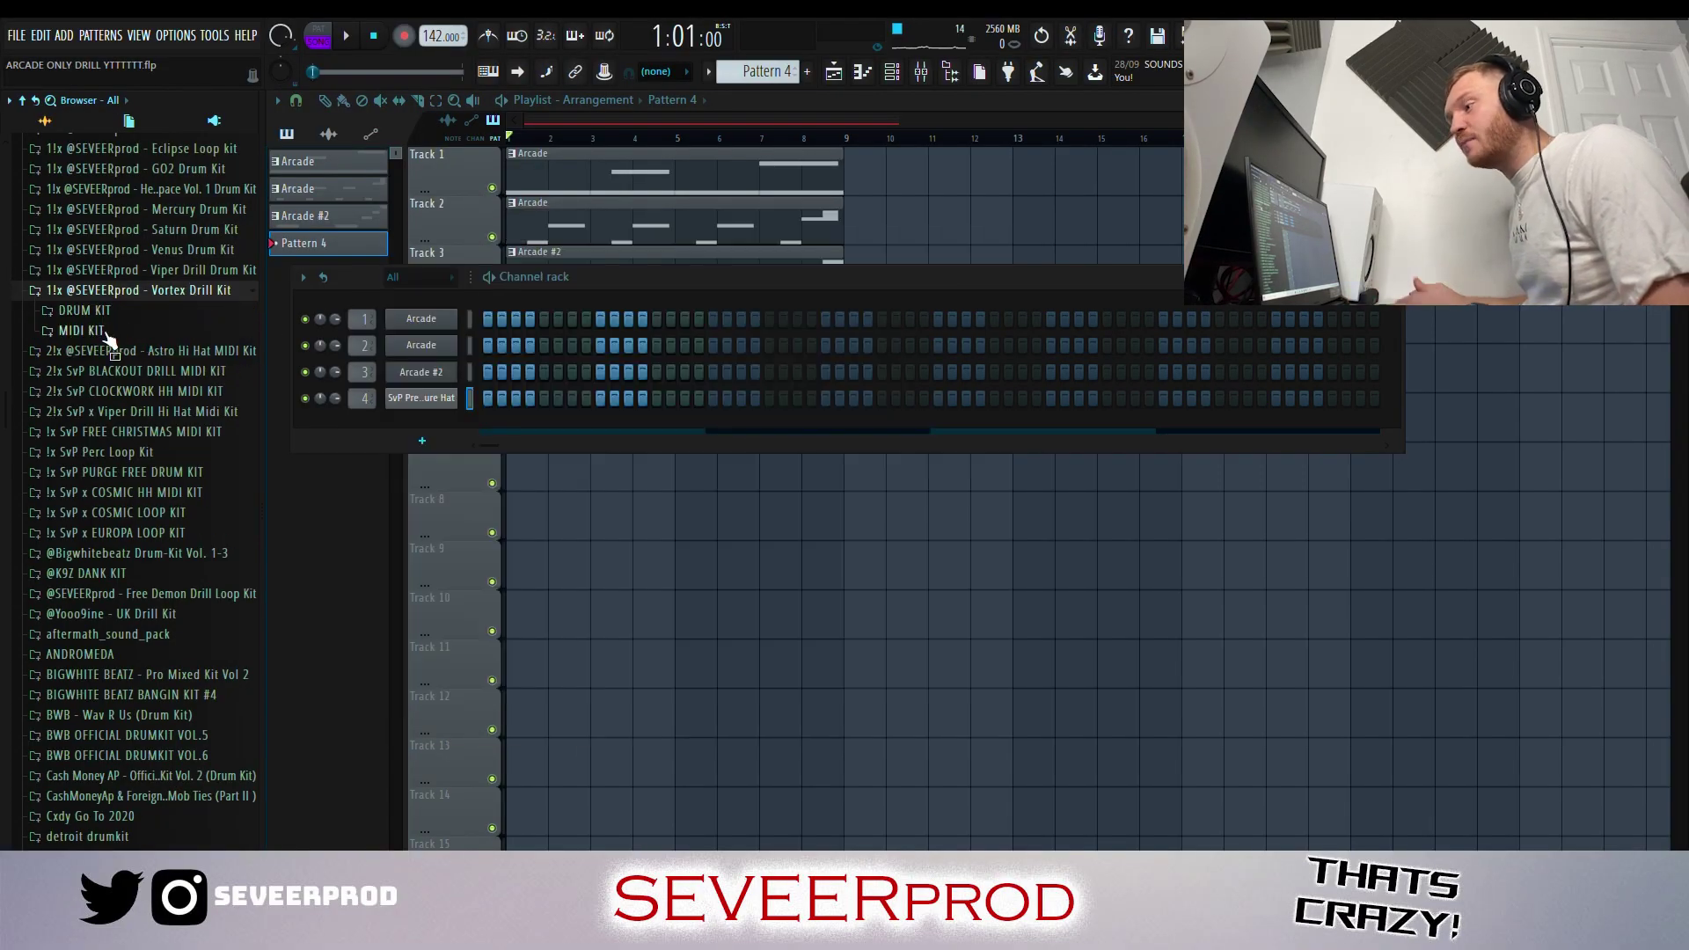
pyautogui.click(84, 331)
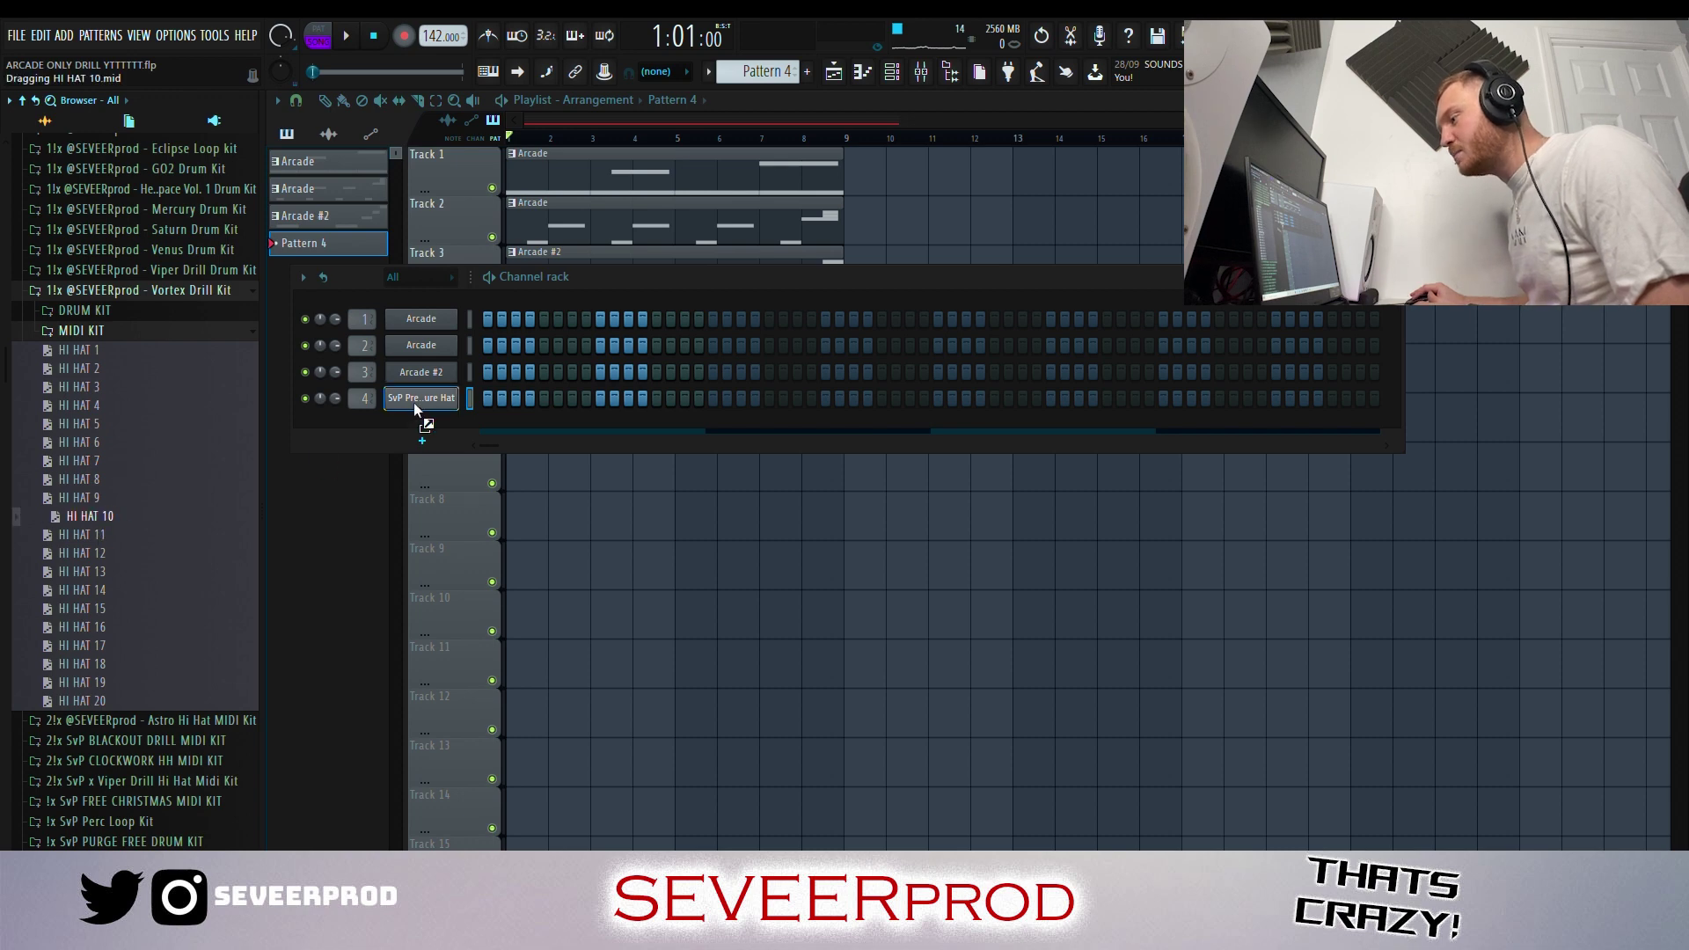
pyautogui.moveTo(417, 409); pyautogui.dragTo(422, 410)
pyautogui.click(531, 400)
pyautogui.press('space')
pyautogui.click(200, 290)
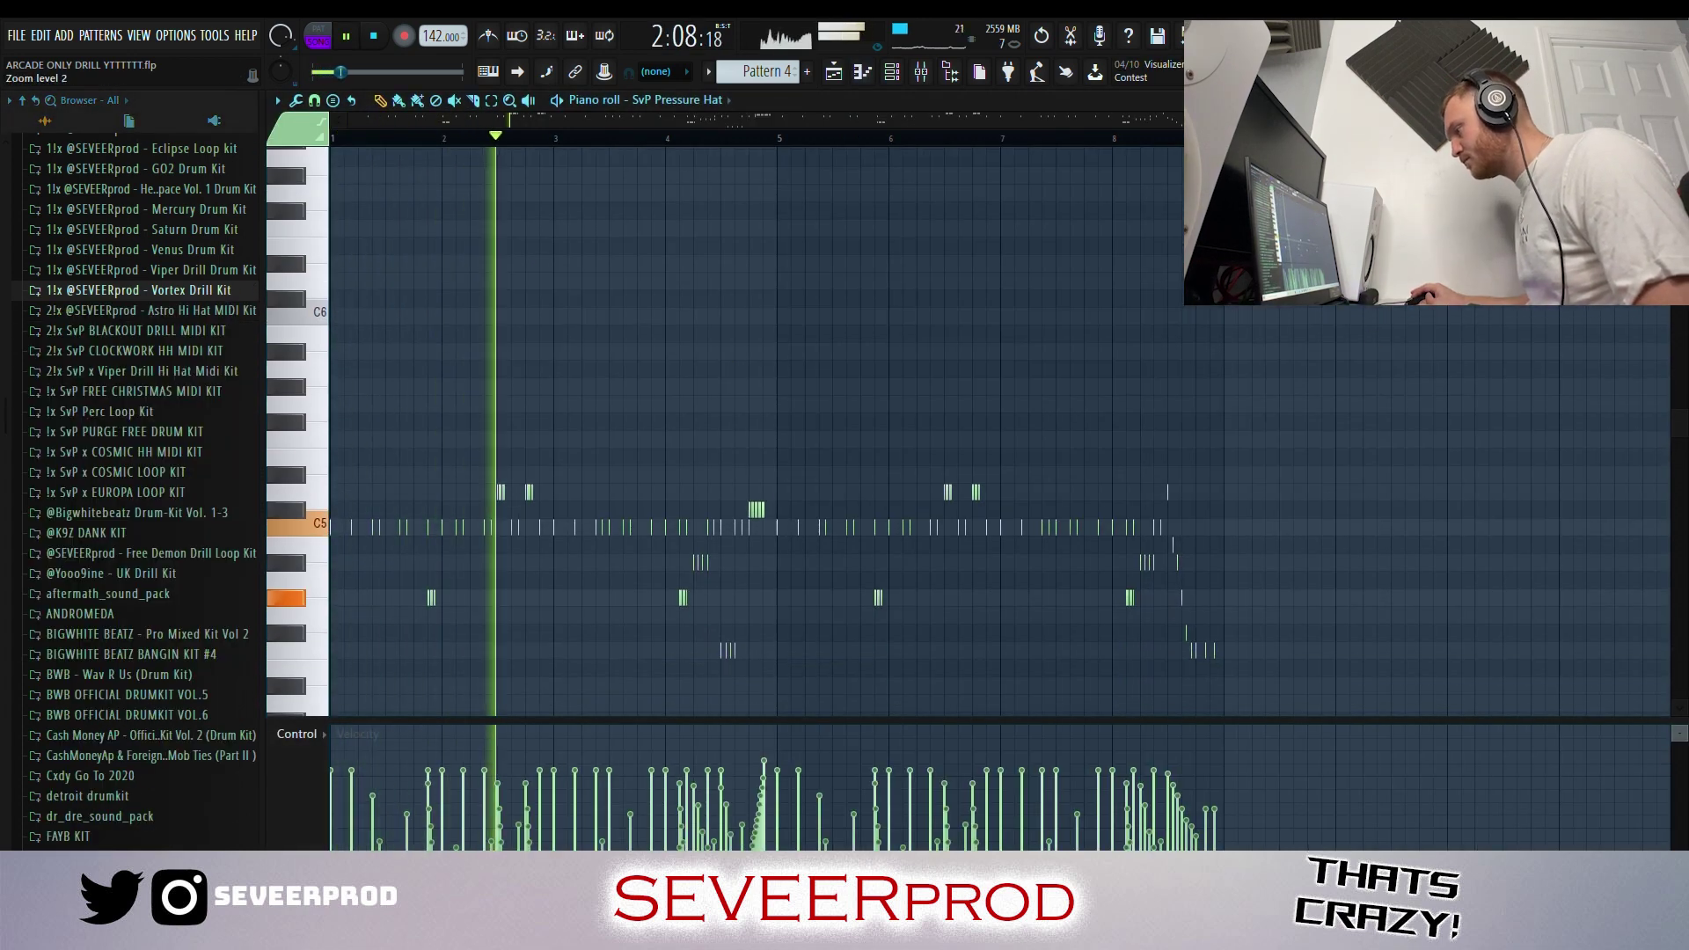
pyautogui.scroll(-2, 968, 431)
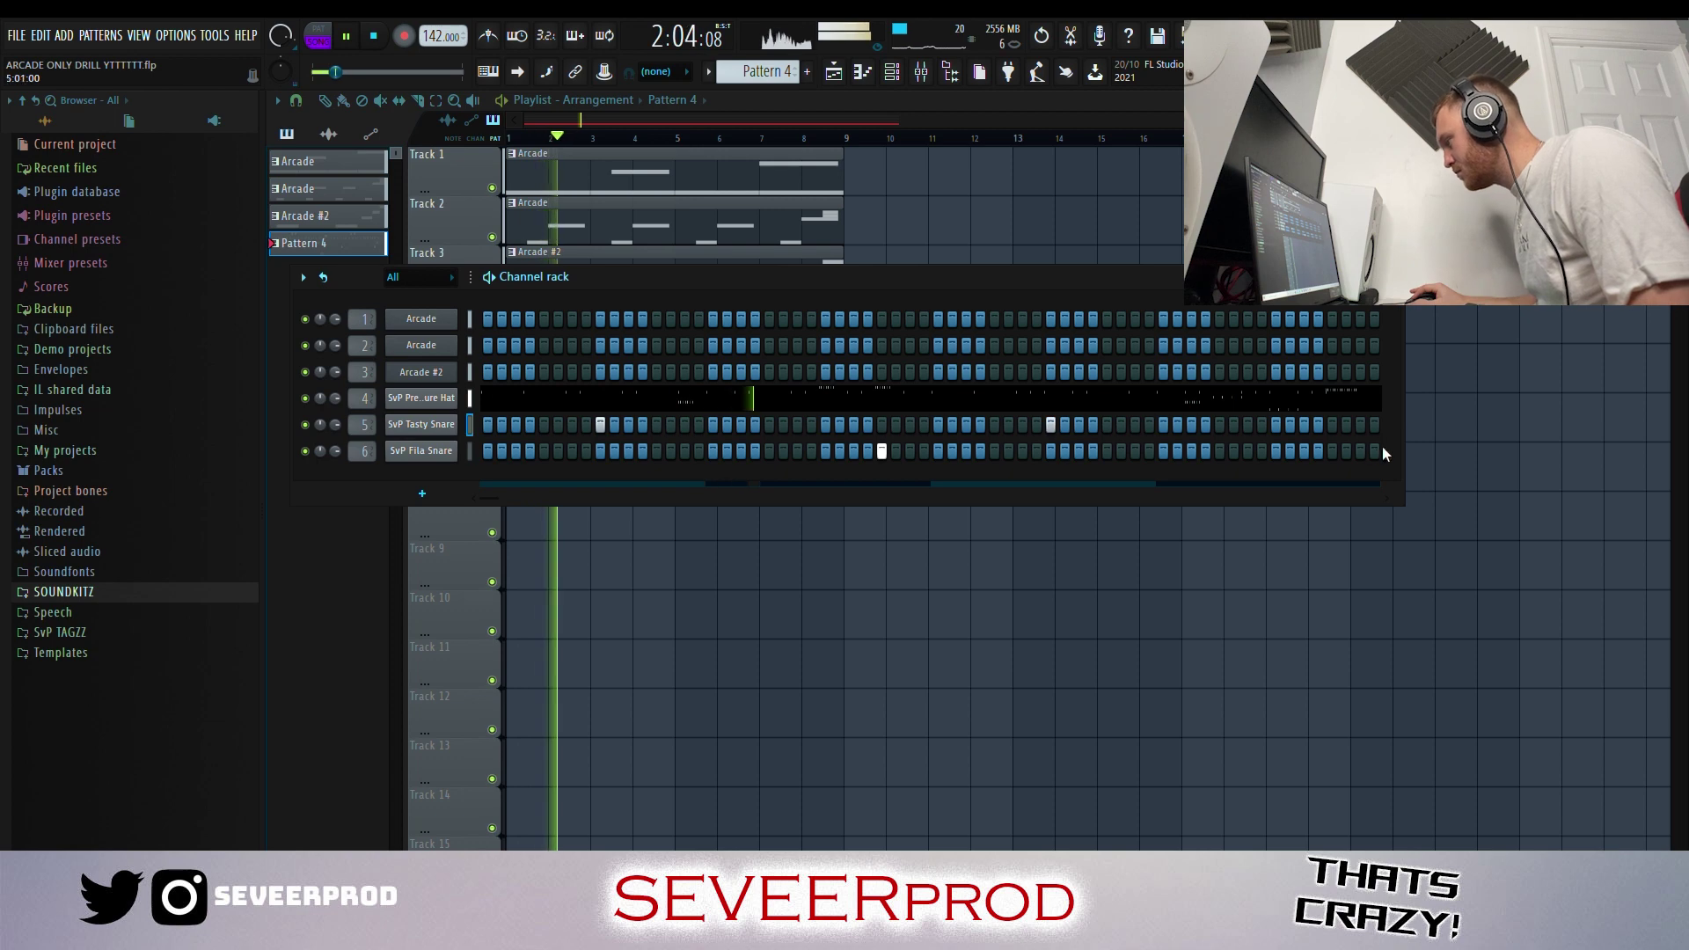
# Raise the velocity of the two SvP Tasty Snare hits and copy them to bars 5 and 7
pyautogui.press('F7')
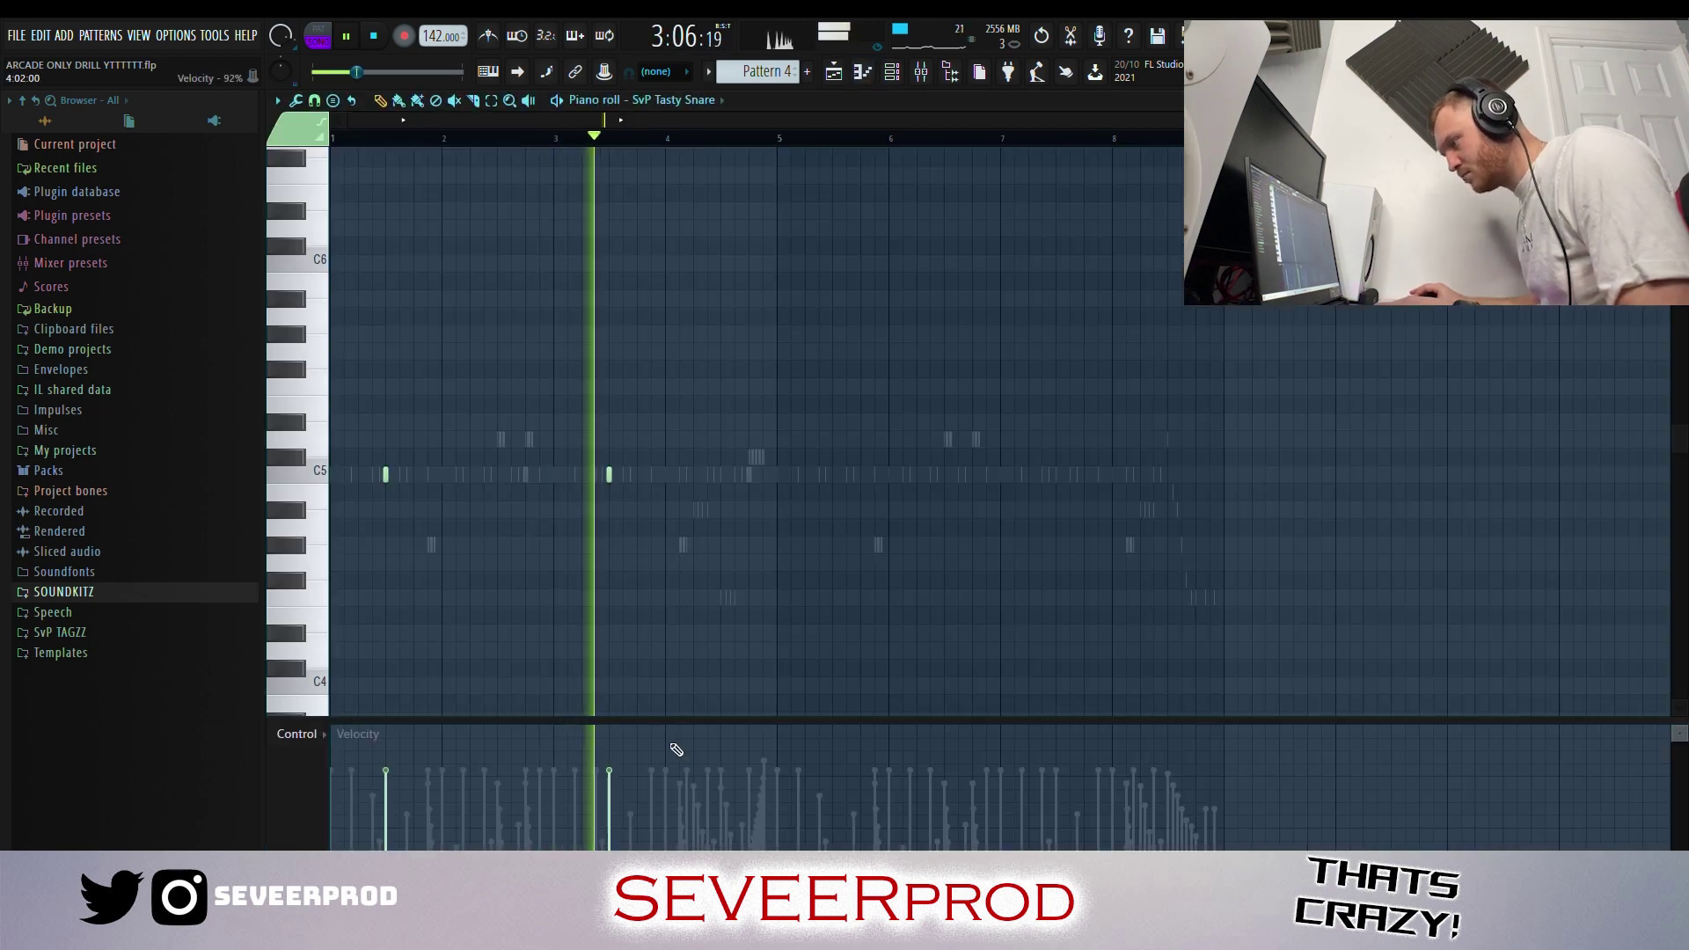
pyautogui.moveTo(397, 482); pyautogui.dragTo(844, 480)
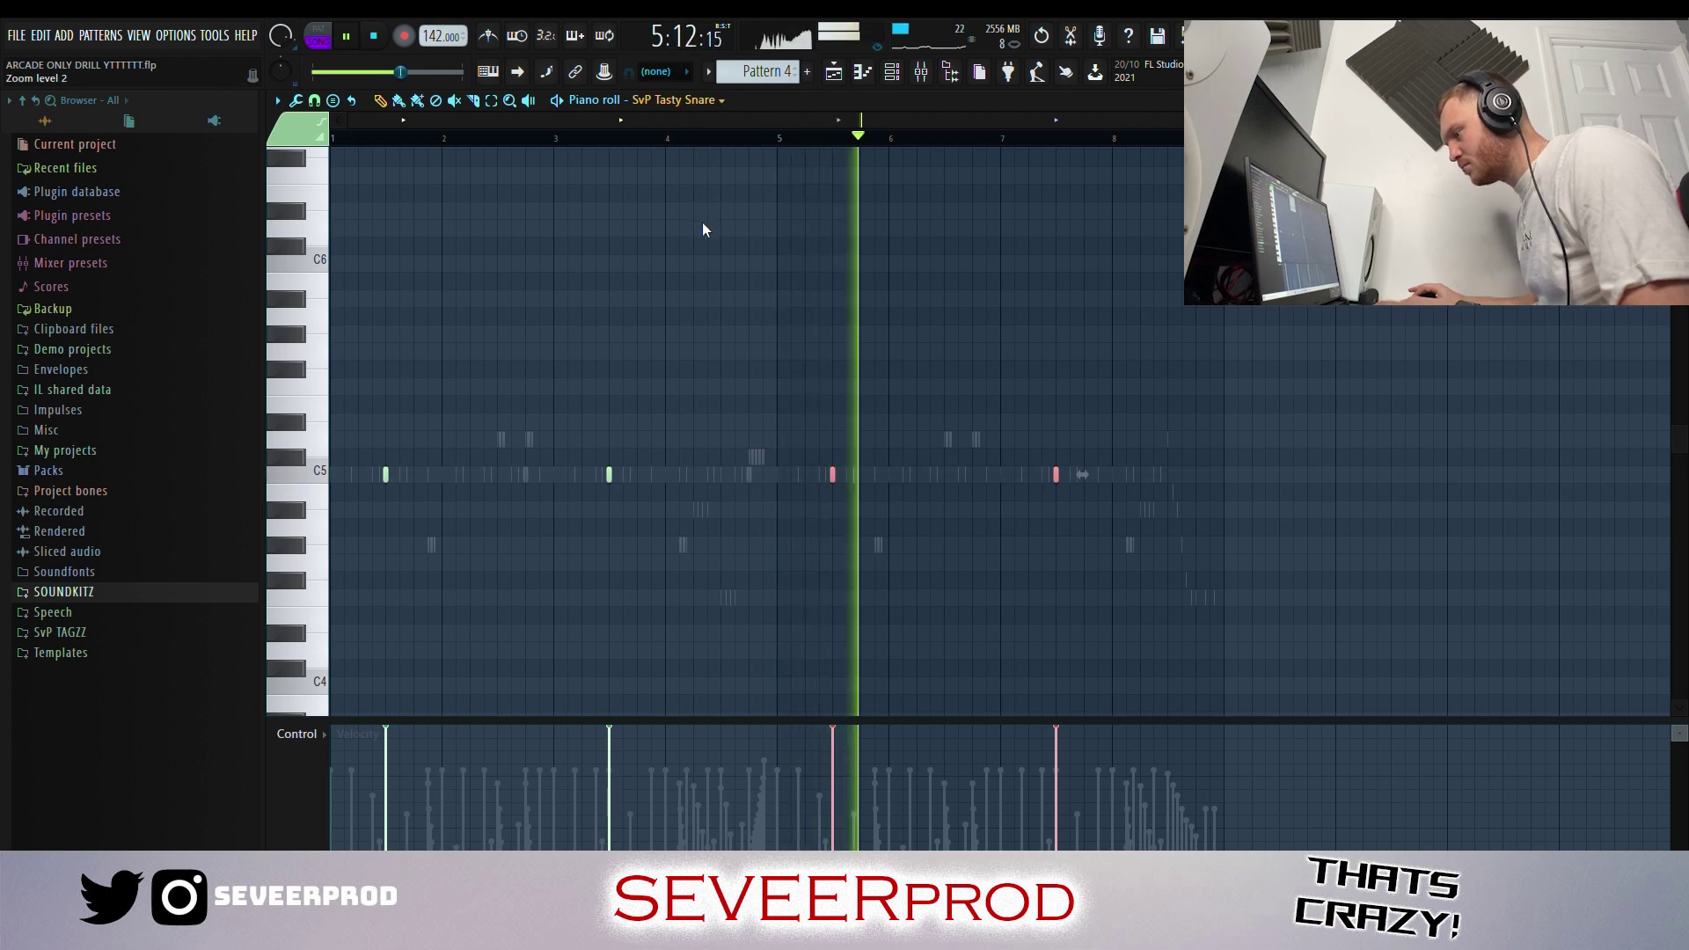
# Add SvP Fila Snare hits in bars 4, 6 and 8, shifting the bar 8 hit slightly towards the end of the bar
pyautogui.doubleClick(749, 475)
pyautogui.moveTo(531, 479); pyautogui.dragTo(988, 489)
pyautogui.click(1214, 522)
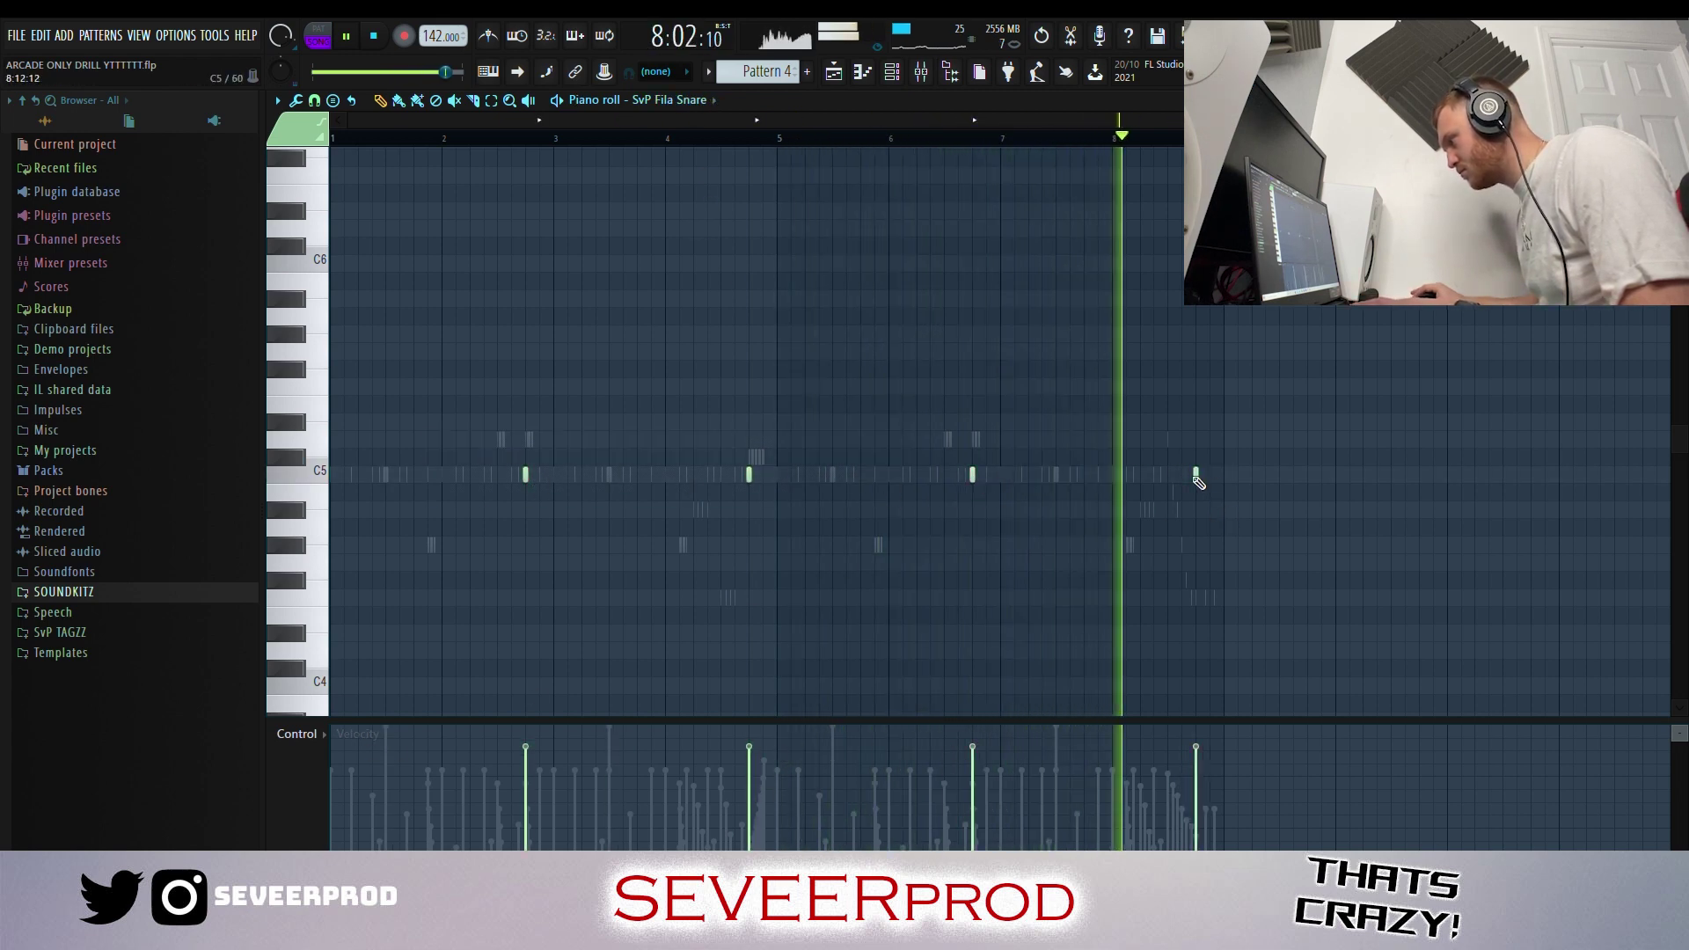
pyautogui.moveTo(1198, 477); pyautogui.dragTo(1212, 477)
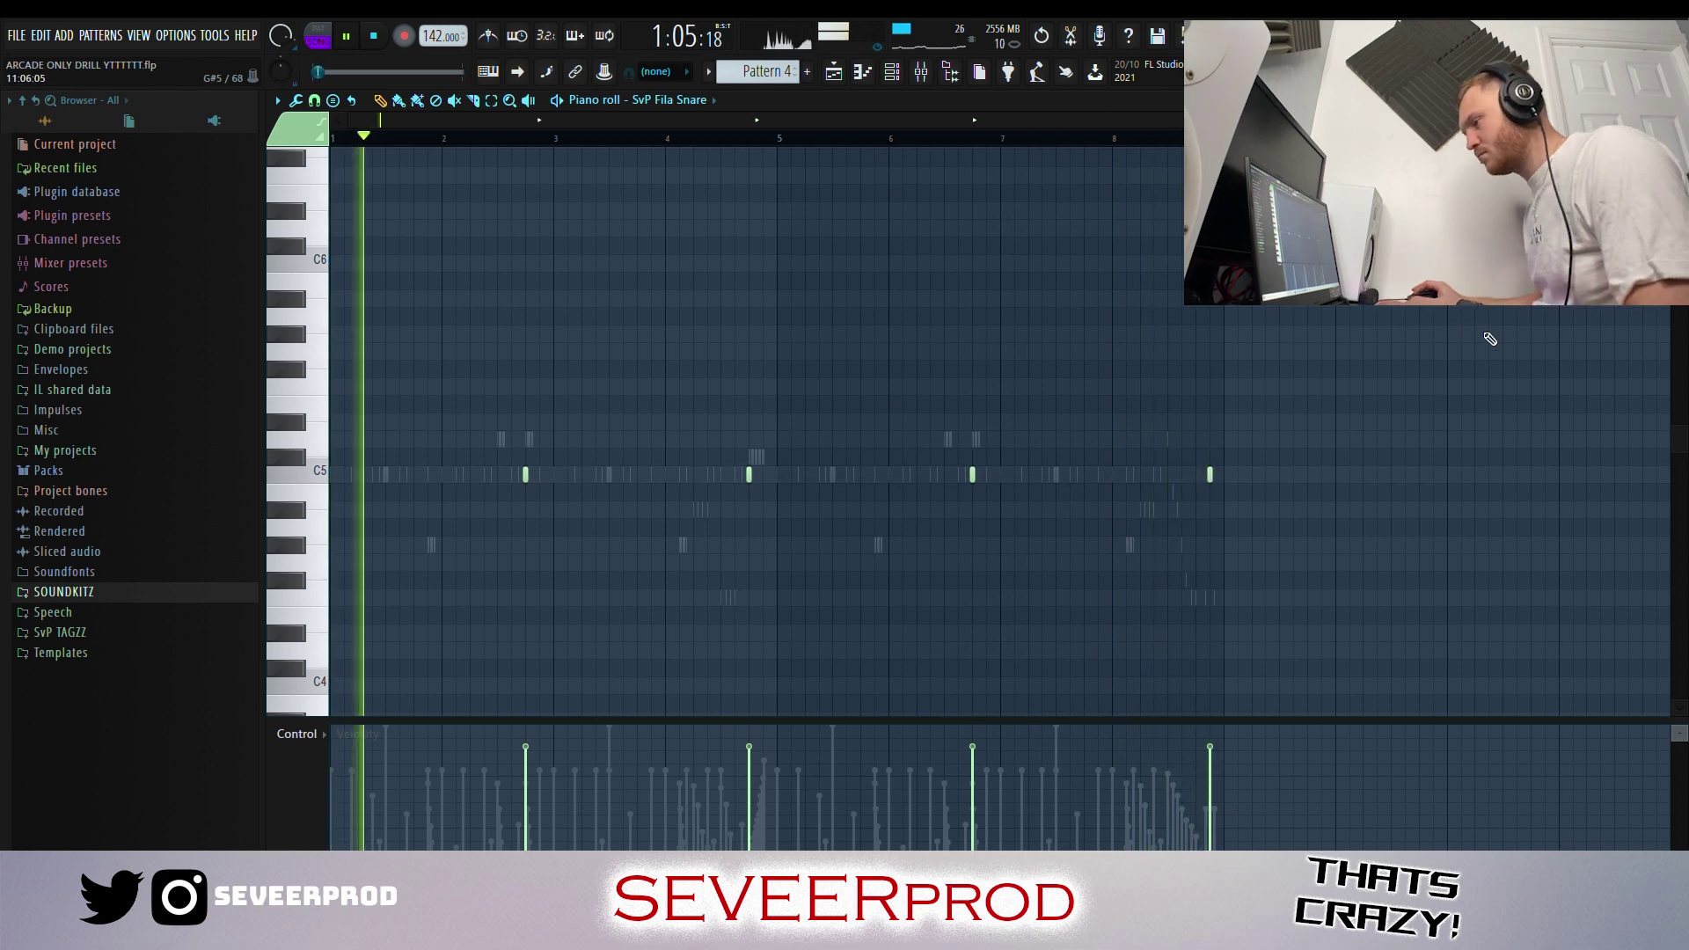
# Move the copied pair of short SvP Szn OH notes from bar 7 into bar 8 at G#4 and deselect them
pyautogui.scroll(1, 1509, 312)
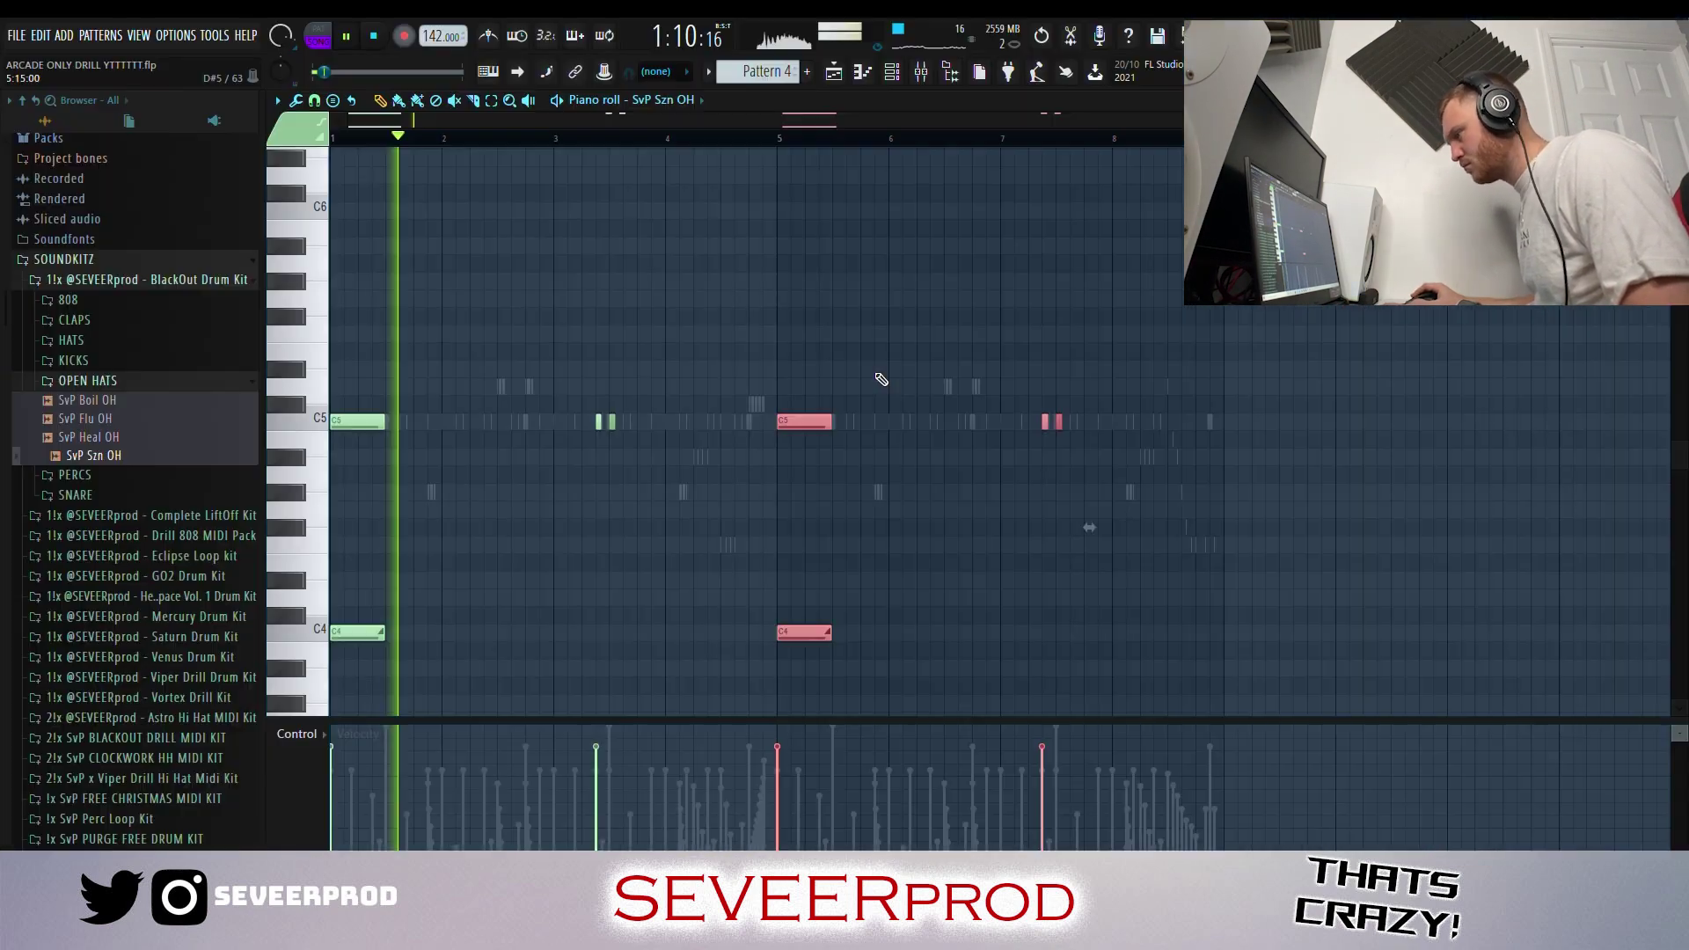
pyautogui.moveTo(1028, 431); pyautogui.dragTo(1194, 512)
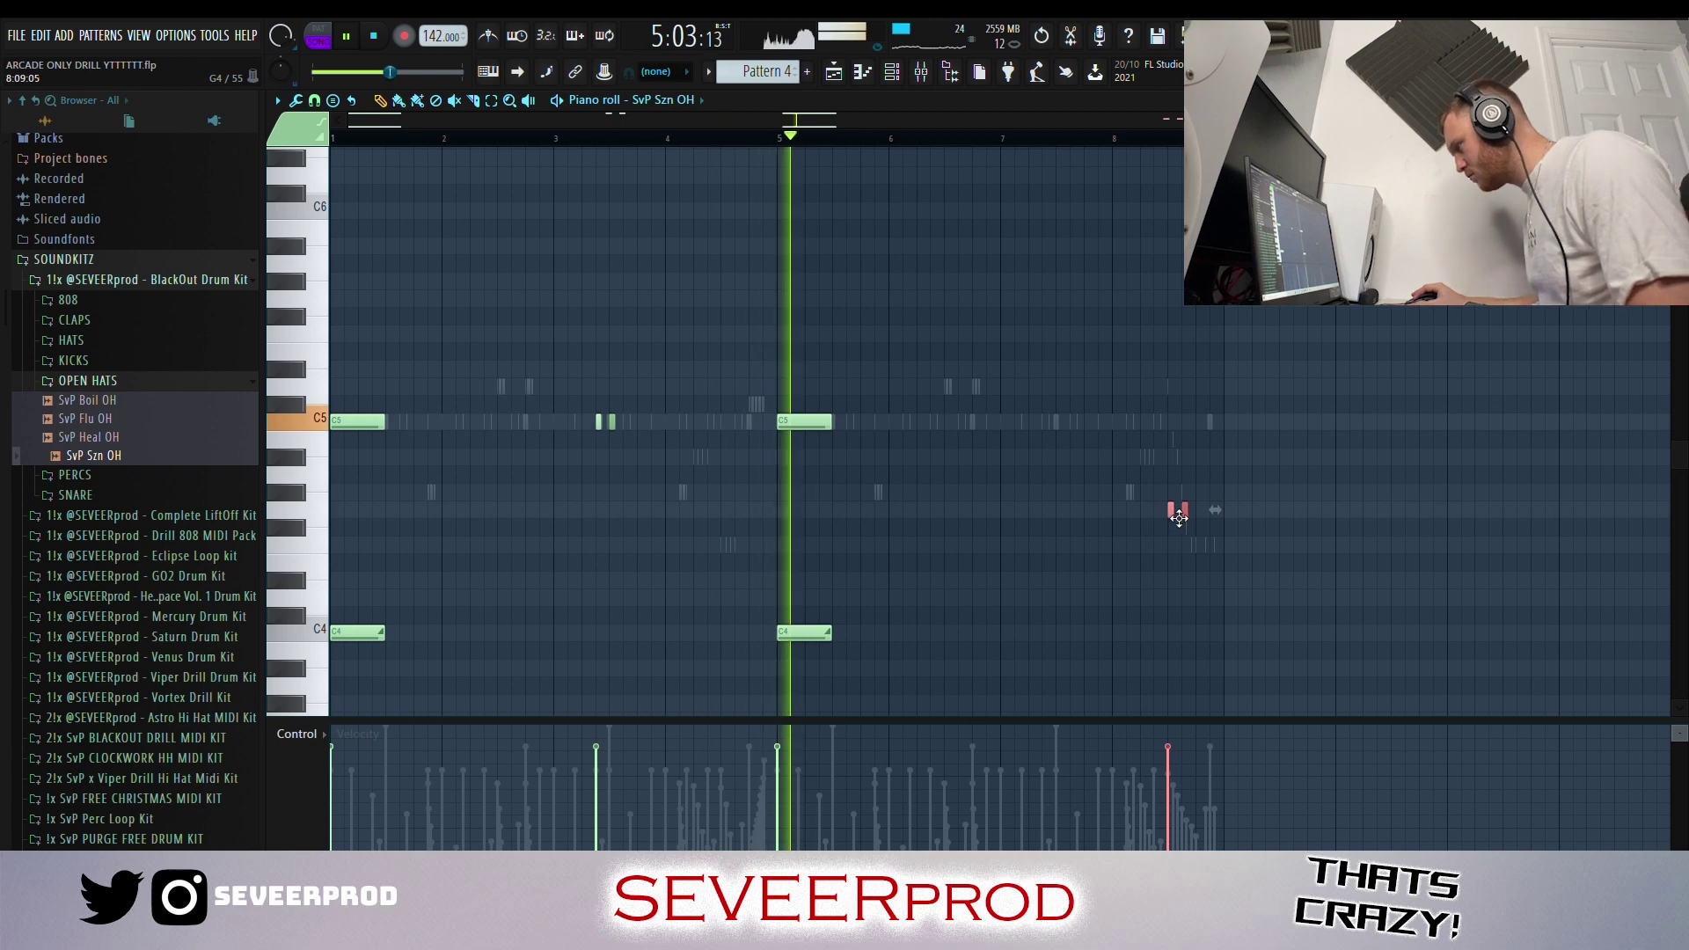
pyautogui.moveTo(1173, 507); pyautogui.dragTo(1172, 489)
pyautogui.hotkey('ctrl', 'd')
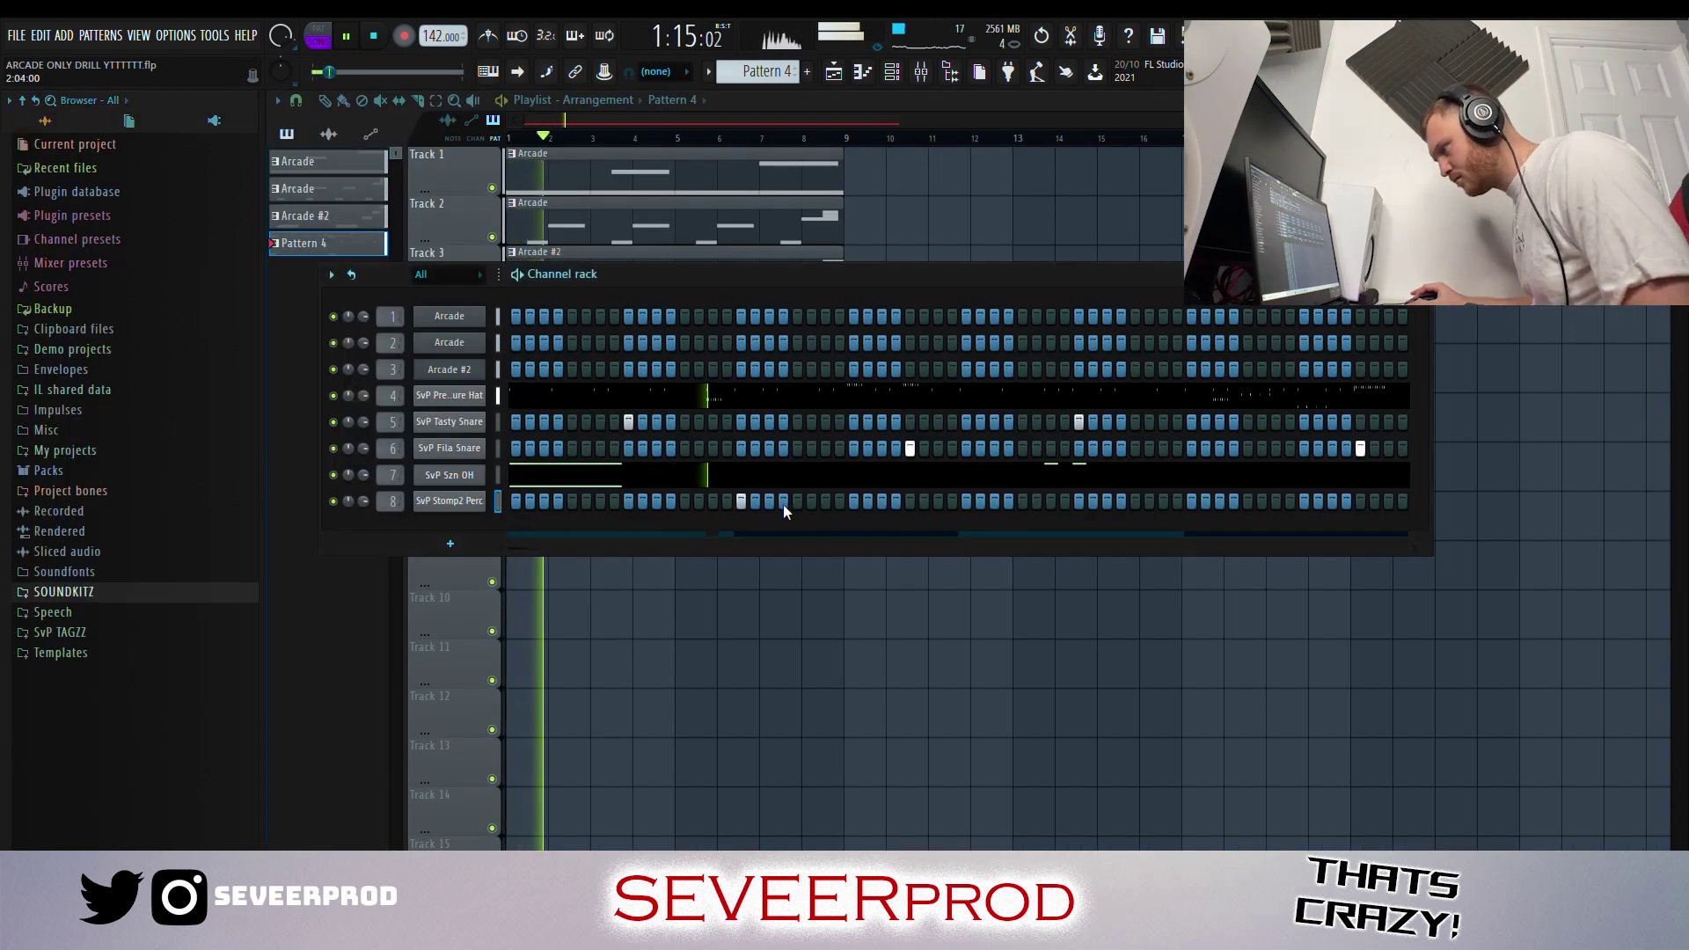
# Add a third SvP Stomp2 Perc hit in bar 2 and duplicate the hits into the second half of the pattern
pyautogui.click(825, 501)
pyautogui.press('F7')
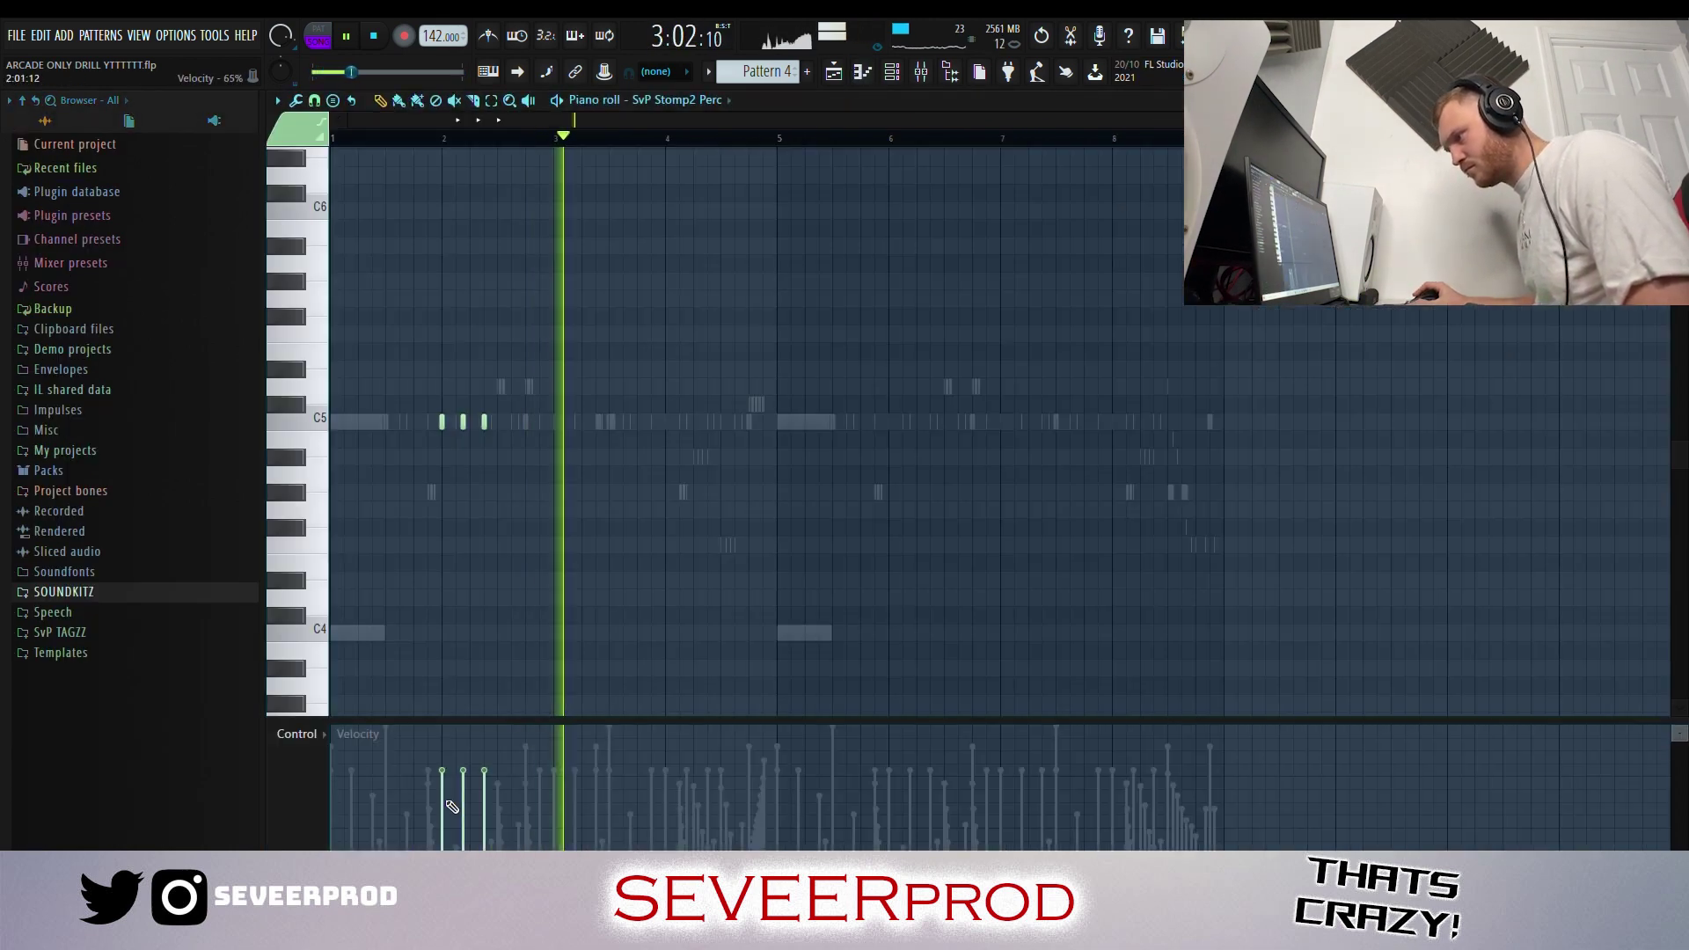
pyautogui.moveTo(539, 475); pyautogui.dragTo(1096, 439)
pyautogui.rightClick(1021, 422)
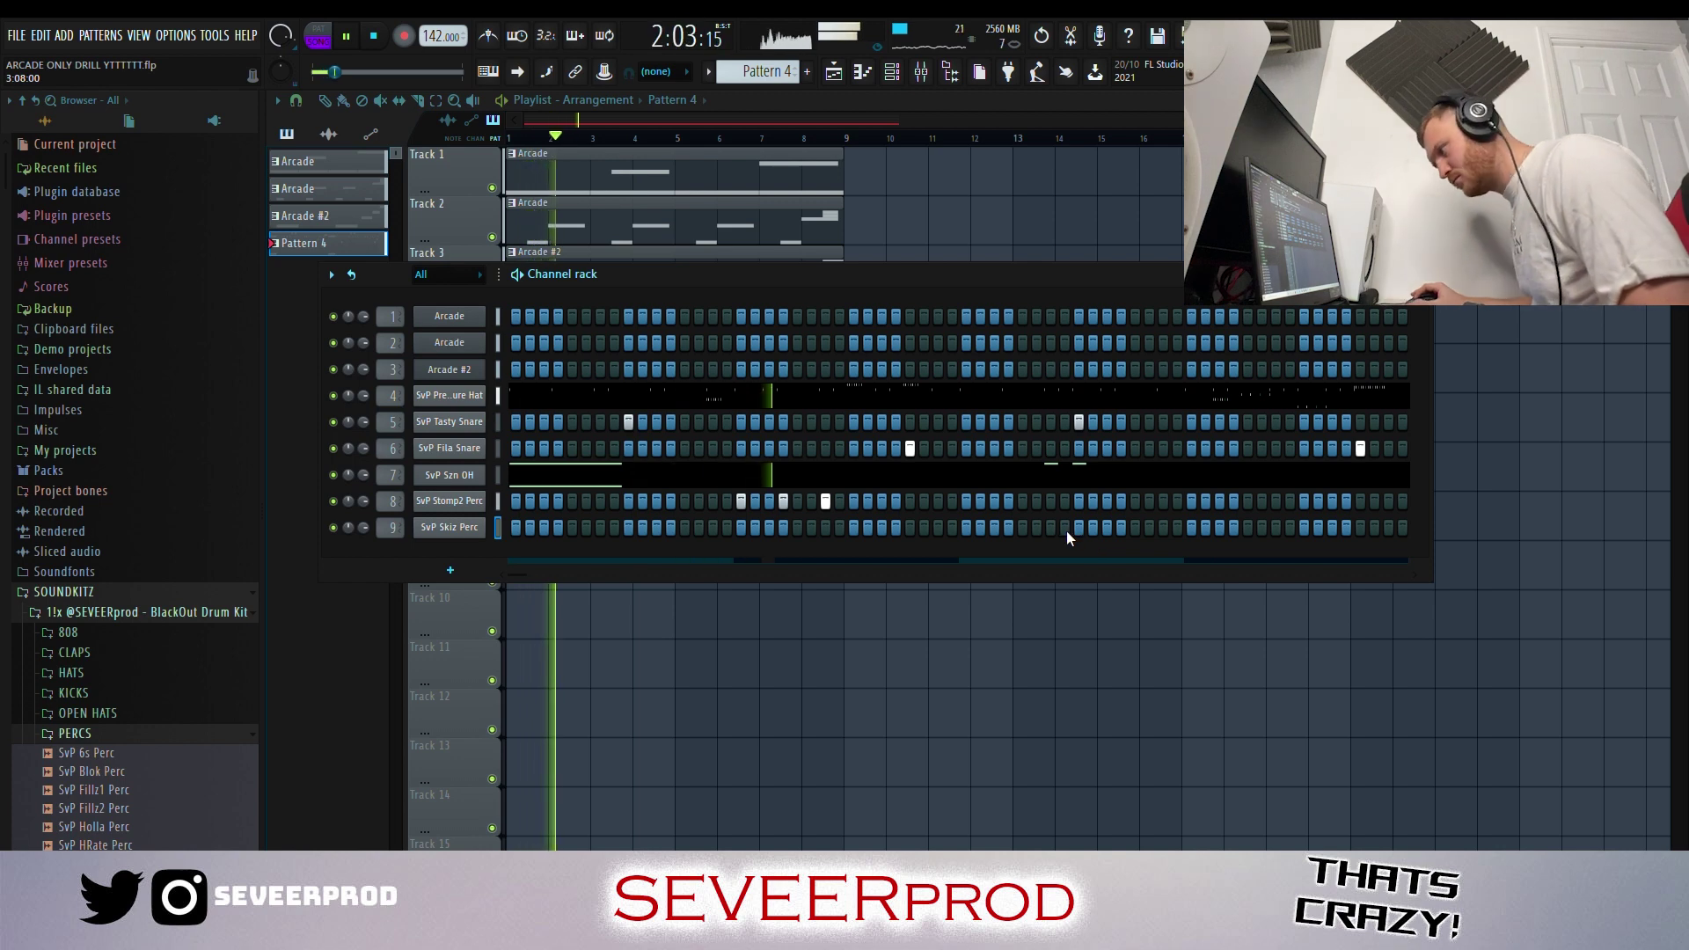
# Add SvP Skiz Perc hits on steps 7 and 13 of bar 3 and open the channel's notes in the piano roll
pyautogui.click(1051, 528)
pyautogui.click(1135, 528)
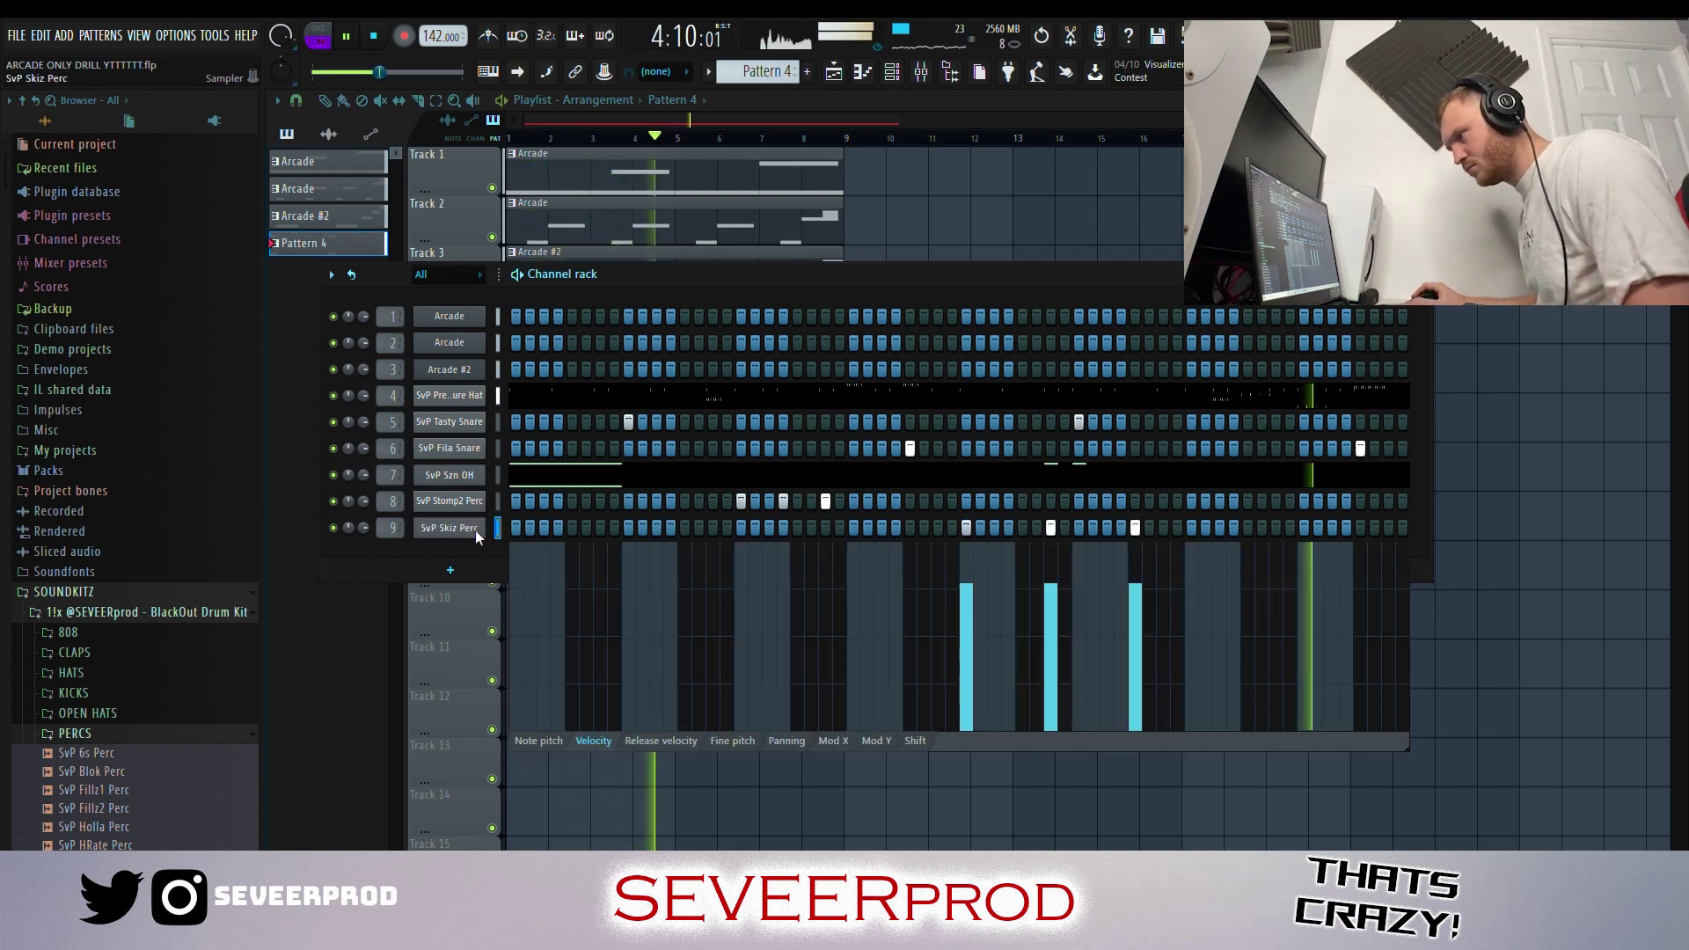
pyautogui.press('F7')
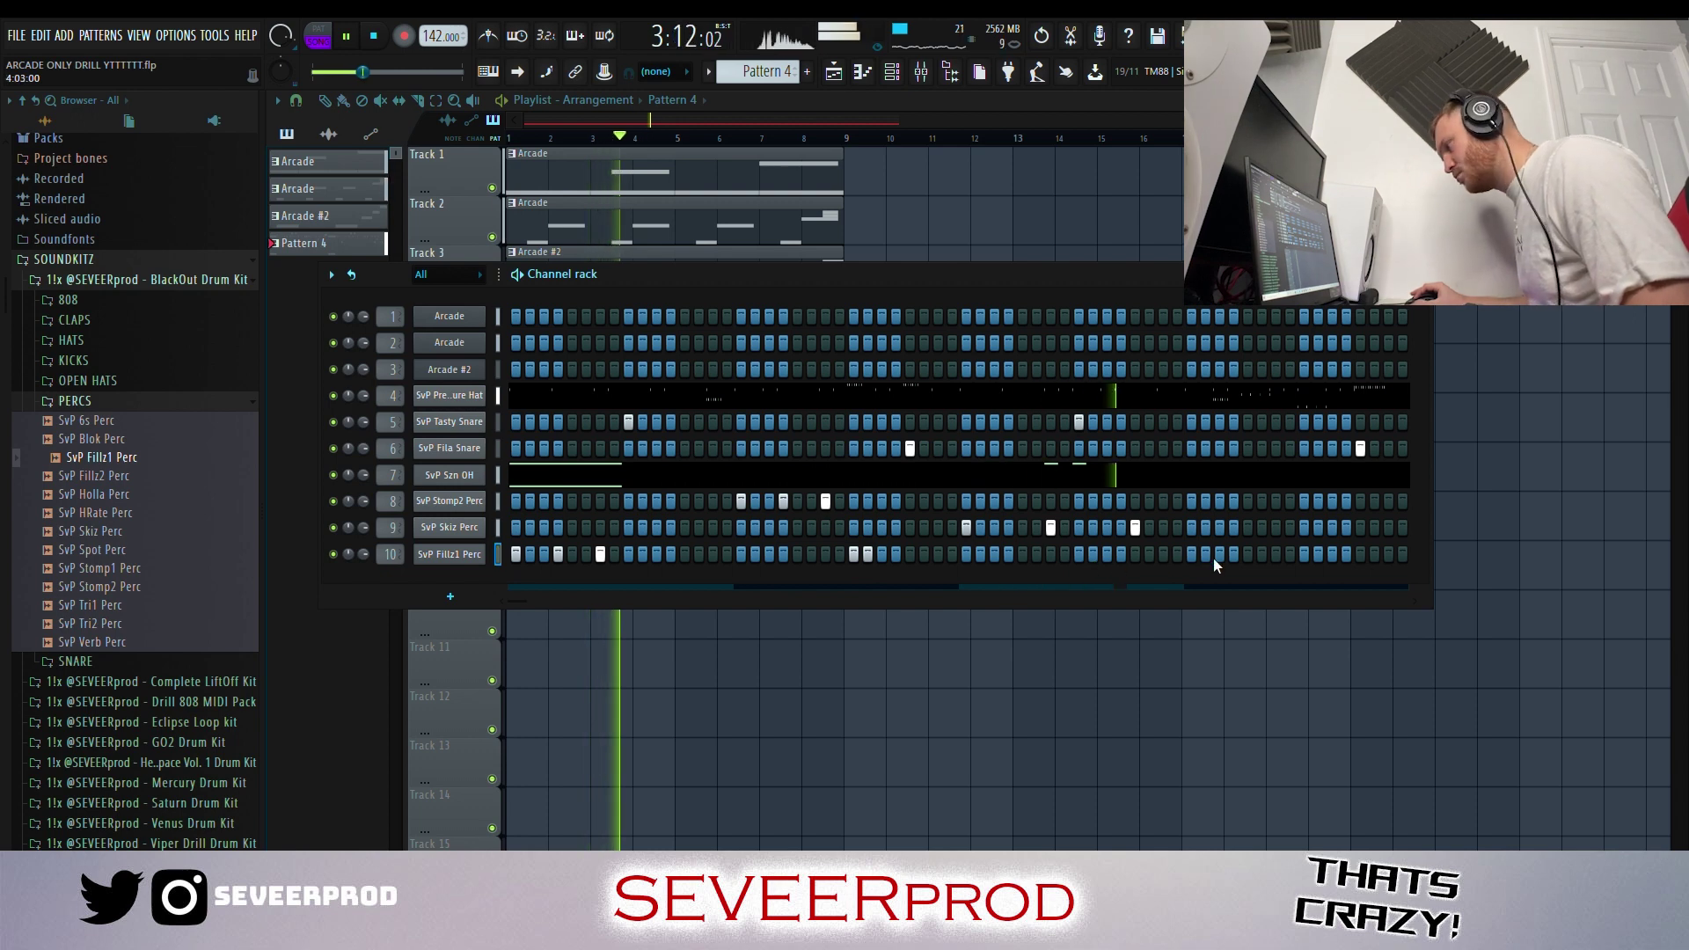
# Add three SvP Fillz1 Perc hits in bar 4 on steps 7, 10 and 12
pyautogui.click(1276, 554)
pyautogui.click(1318, 554)
pyautogui.click(1345, 554)
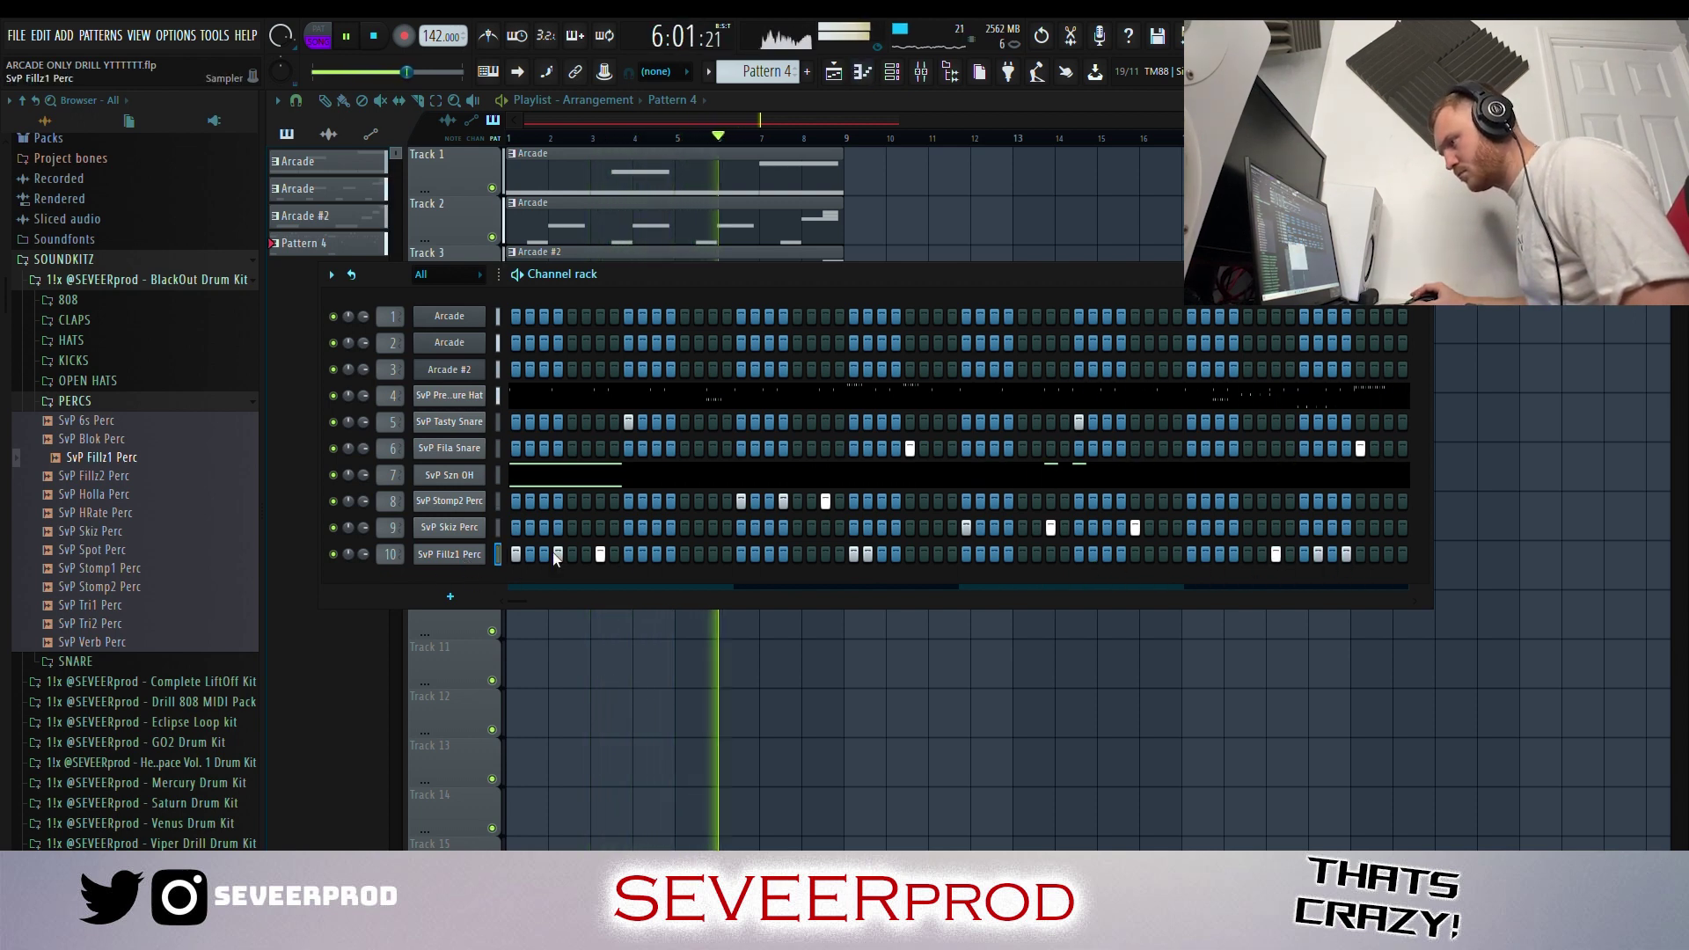
# Copy the SvP Fillz1 Perc hits into the second half of the pattern and shift the last two hits in bar 8
pyautogui.press('F7')
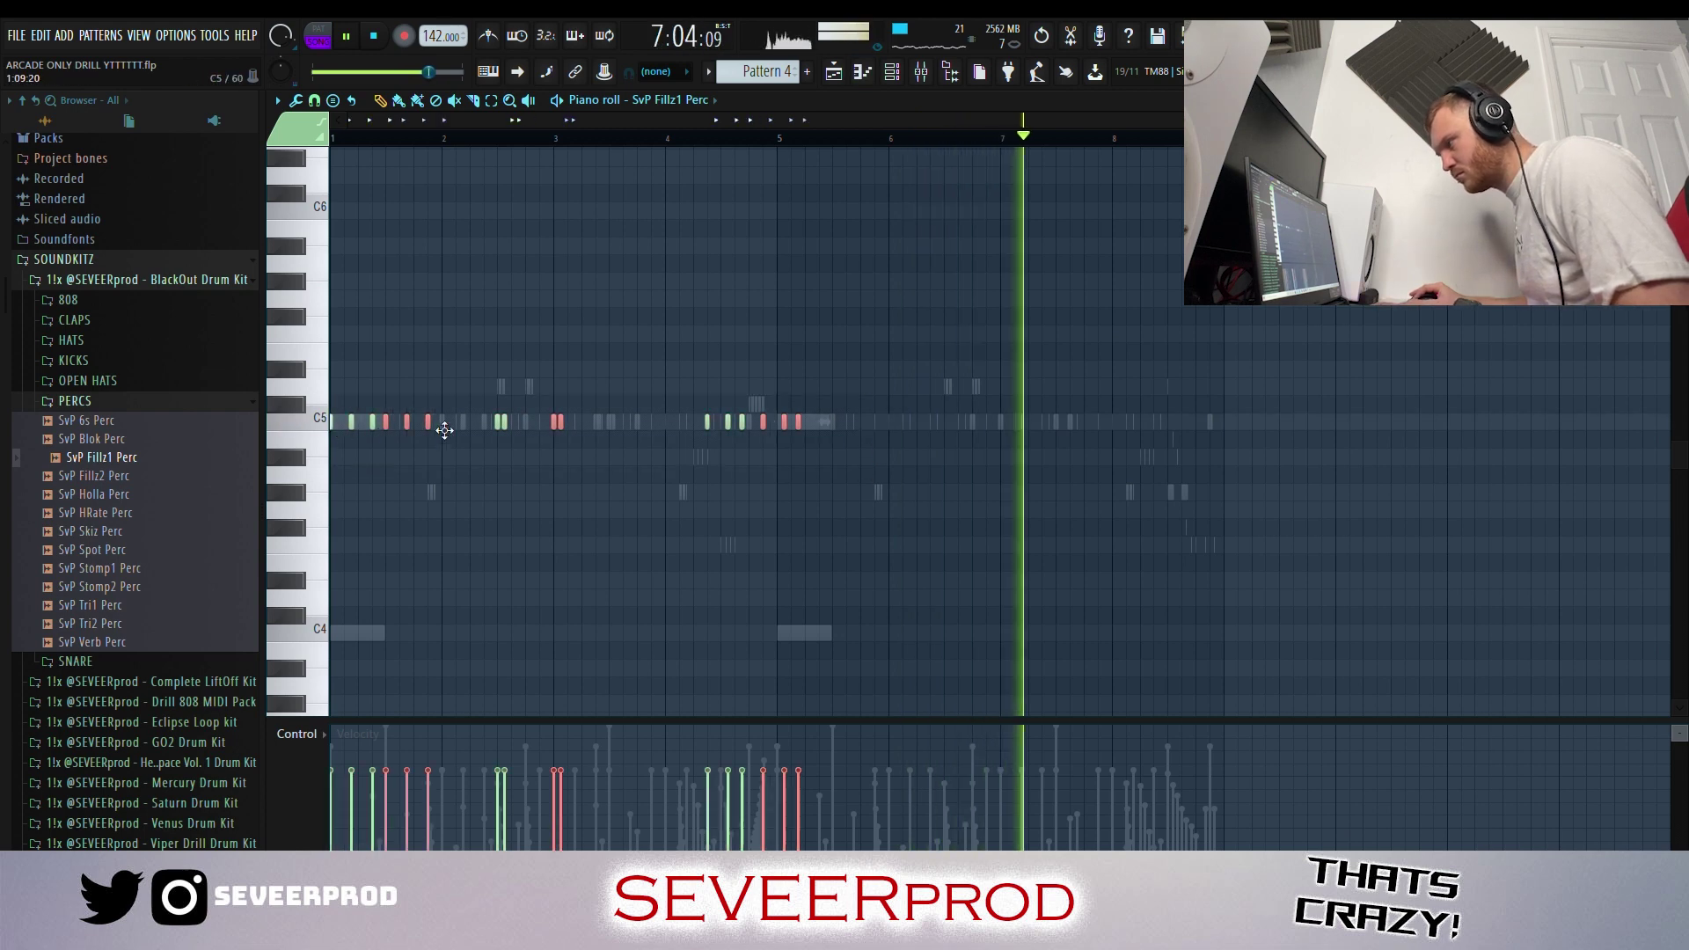
pyautogui.moveTo(444, 429); pyautogui.dragTo(788, 442)
pyautogui.click(1169, 461)
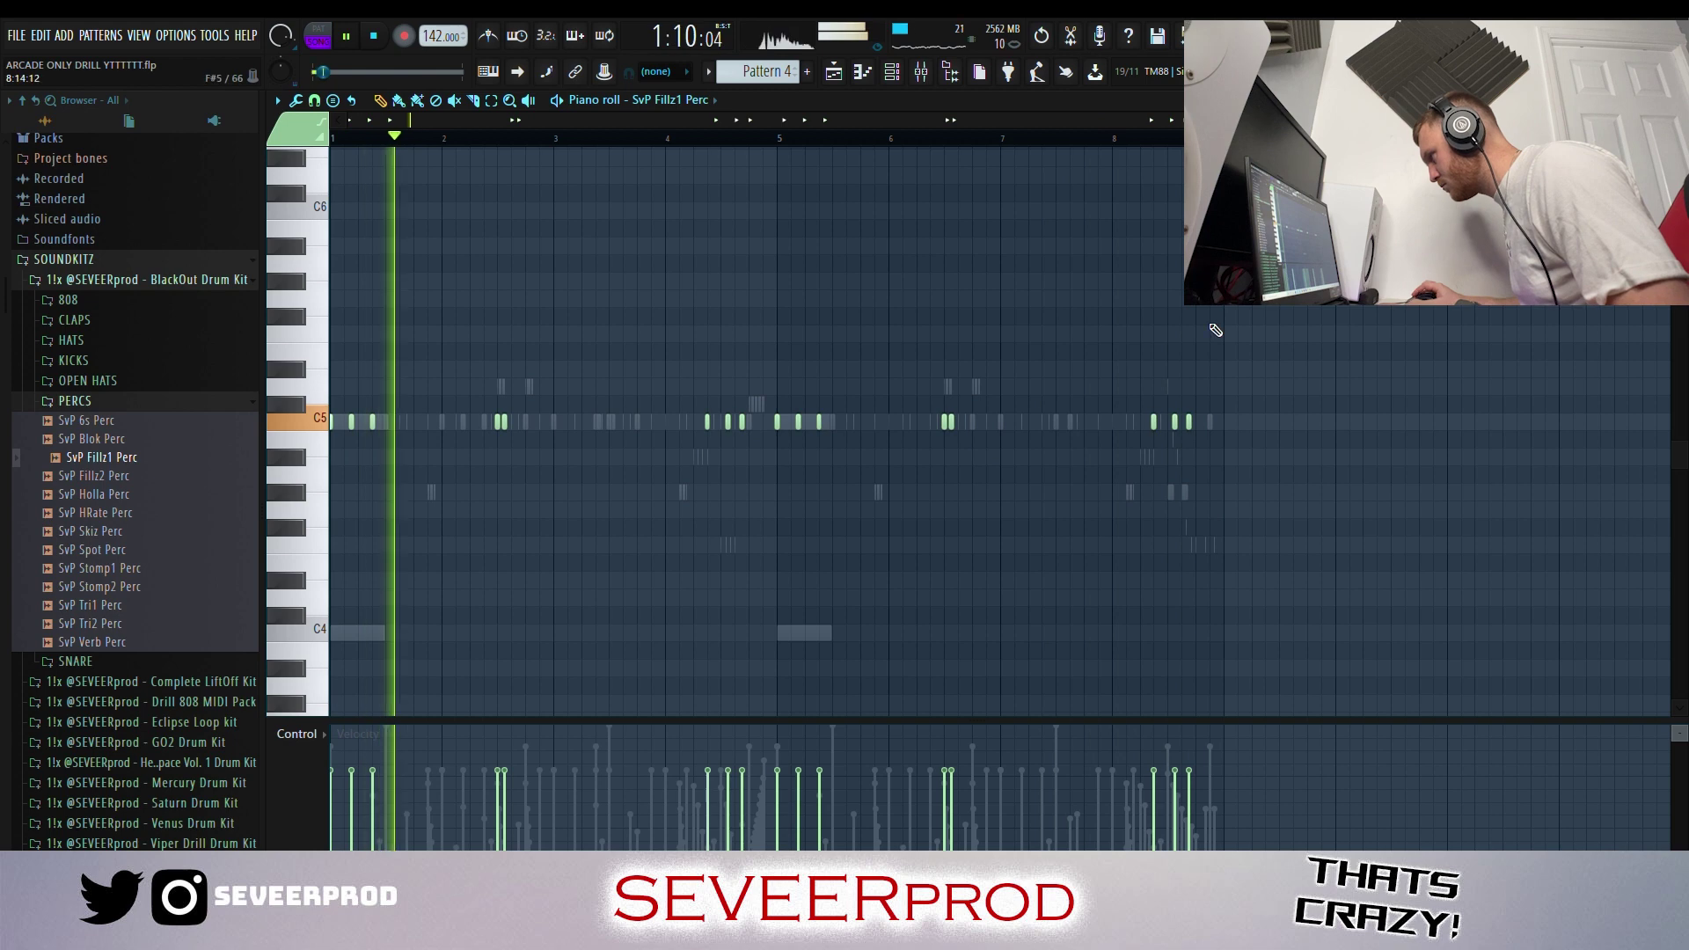
pyautogui.scroll(2, 1216, 330)
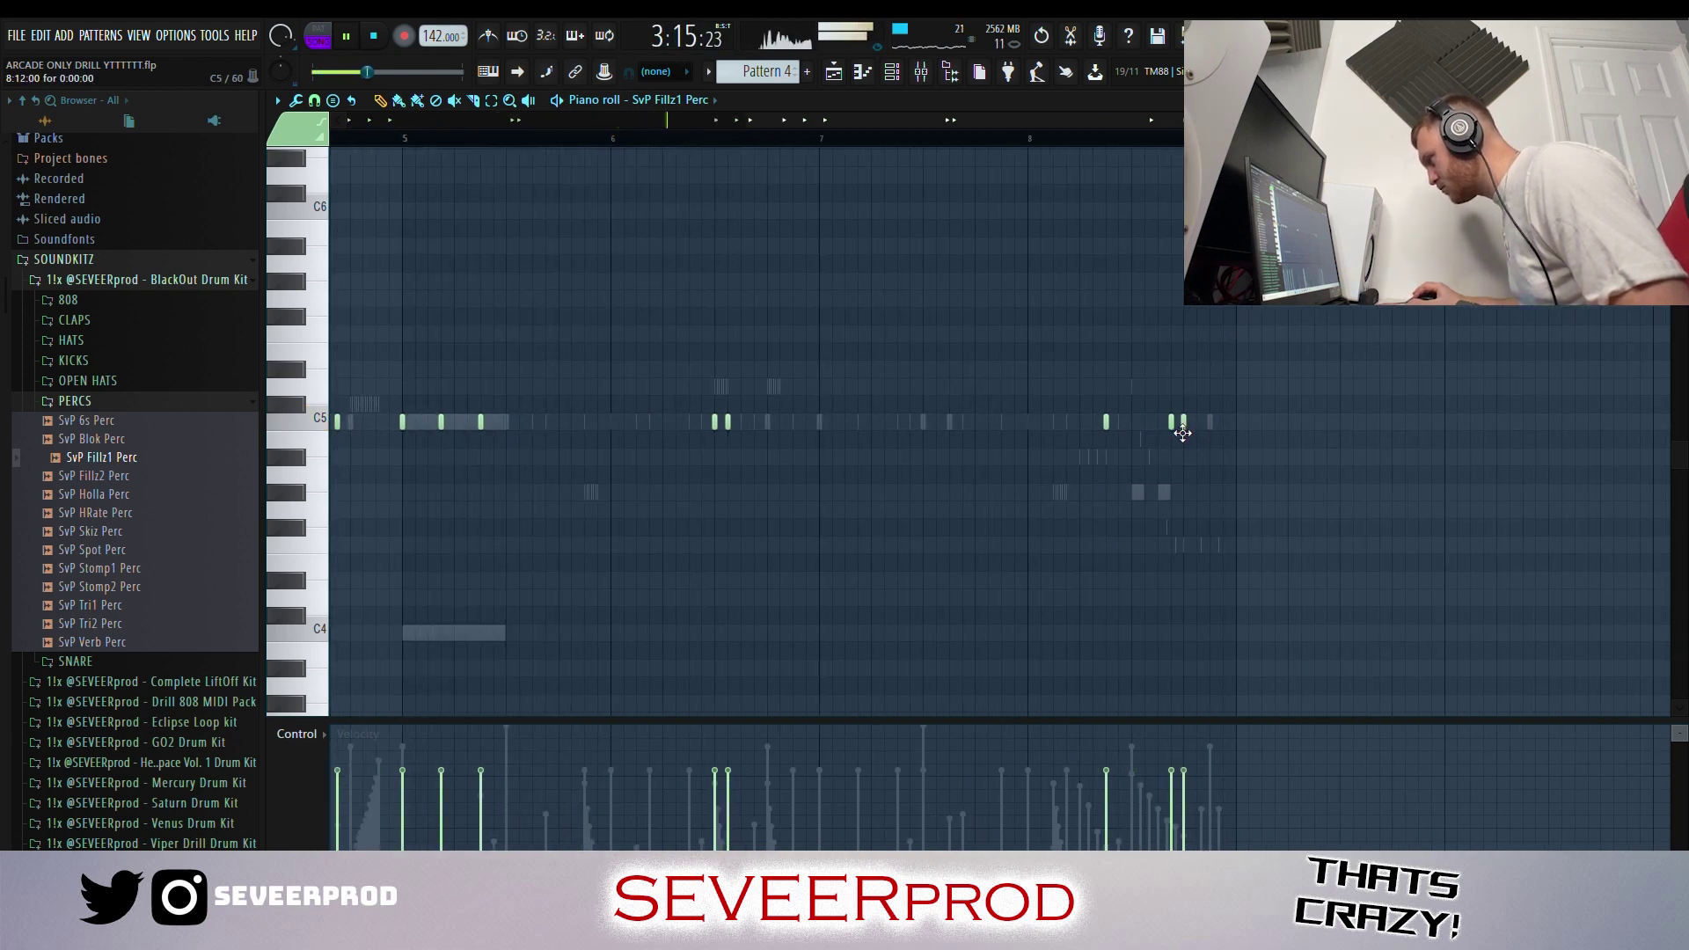
pyautogui.scroll(-2, 1198, 642)
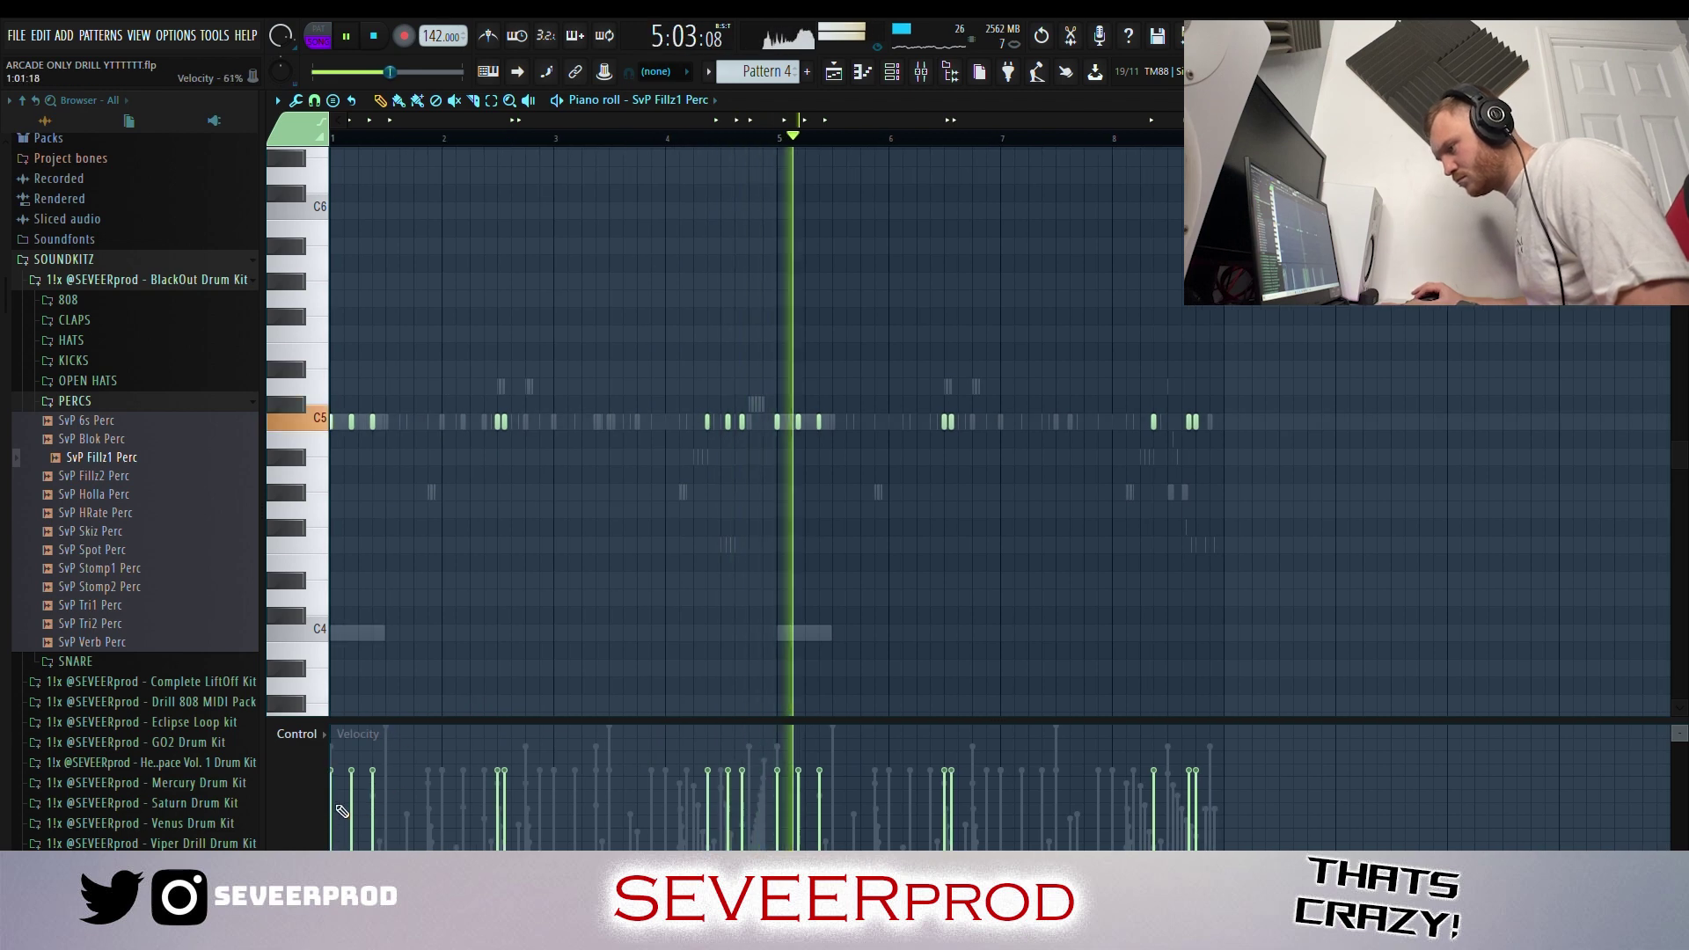
# Lower the velocities of the SvP Fillz1 Perc hits across the whole pattern, varying them slightly
pyautogui.moveTo(370, 818); pyautogui.dragTo(507, 825)
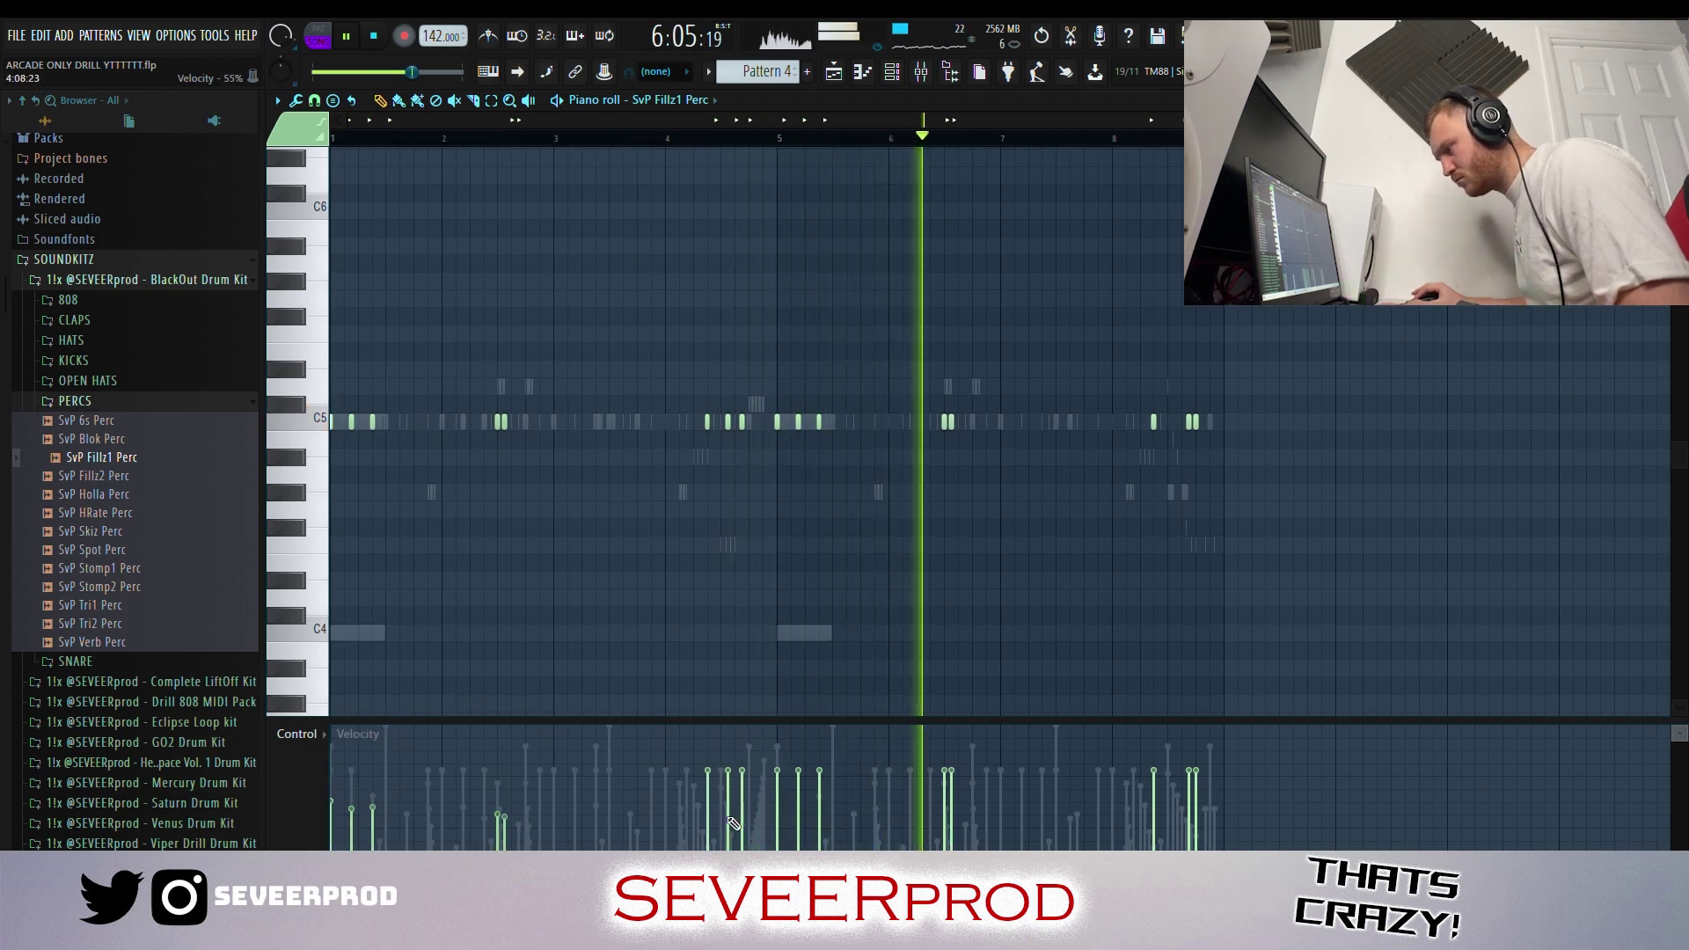
pyautogui.moveTo(733, 823)
pyautogui.mouseDown()
pyautogui.moveTo(770, 836)
pyautogui.moveTo(808, 814)
pyautogui.moveTo(784, 808)
pyautogui.moveTo(824, 821)
pyautogui.mouseUp()
pyautogui.moveTo(944, 819); pyautogui.dragTo(1006, 817)
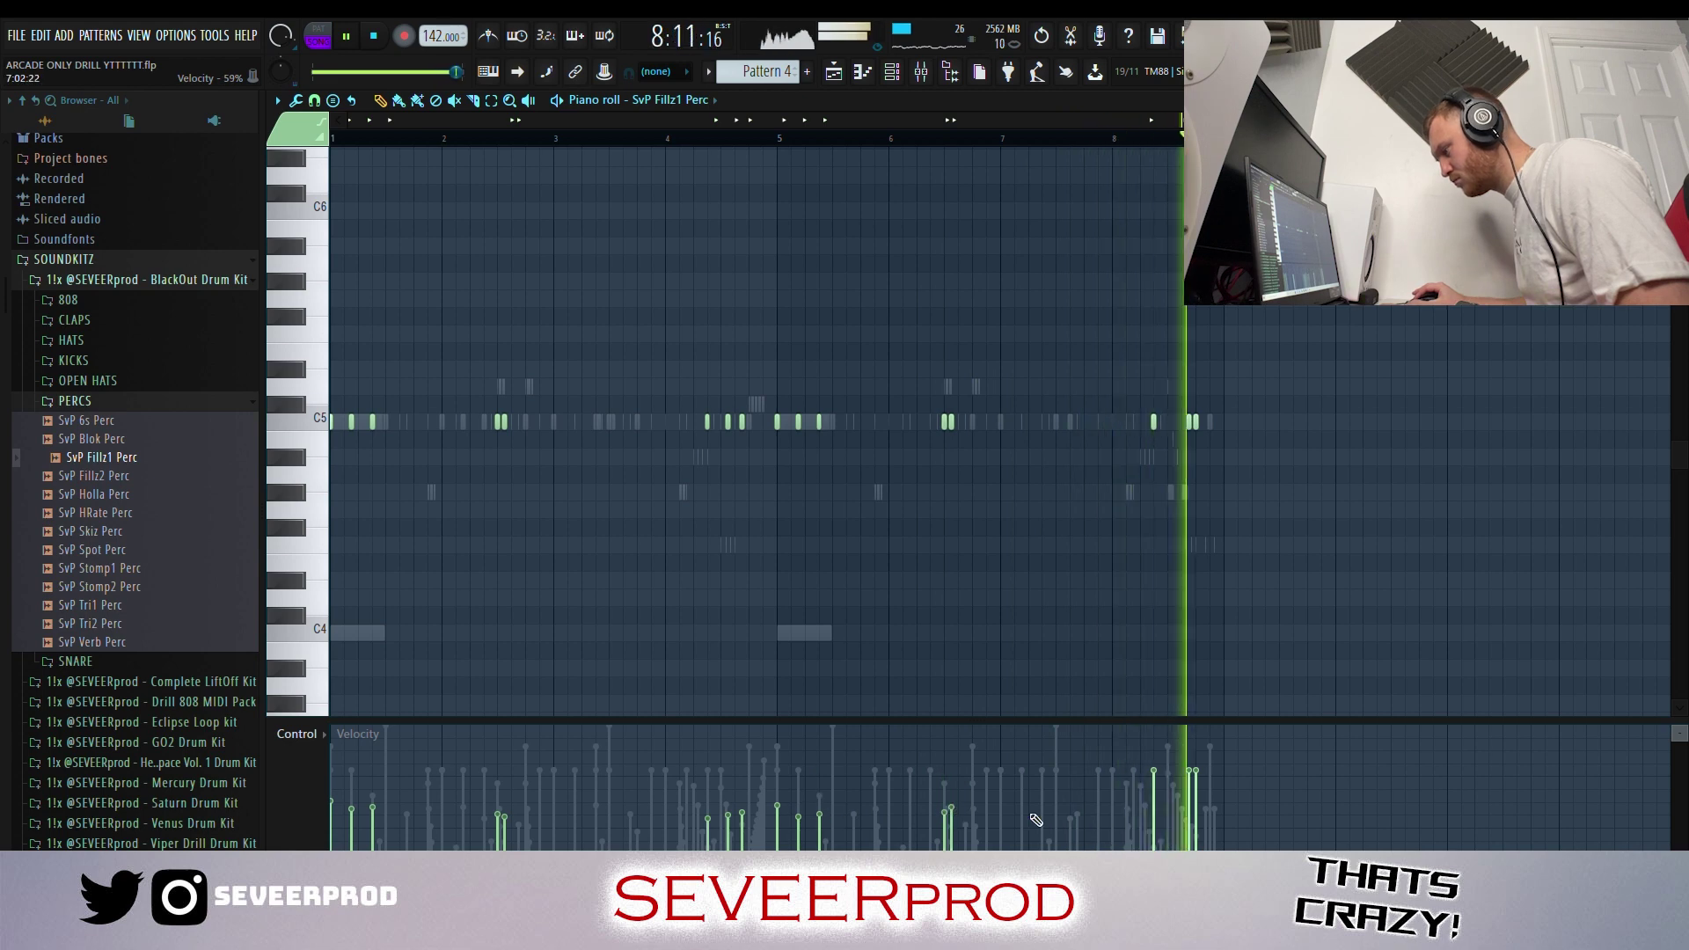
pyautogui.moveTo(1204, 811); pyautogui.dragTo(1187, 811)
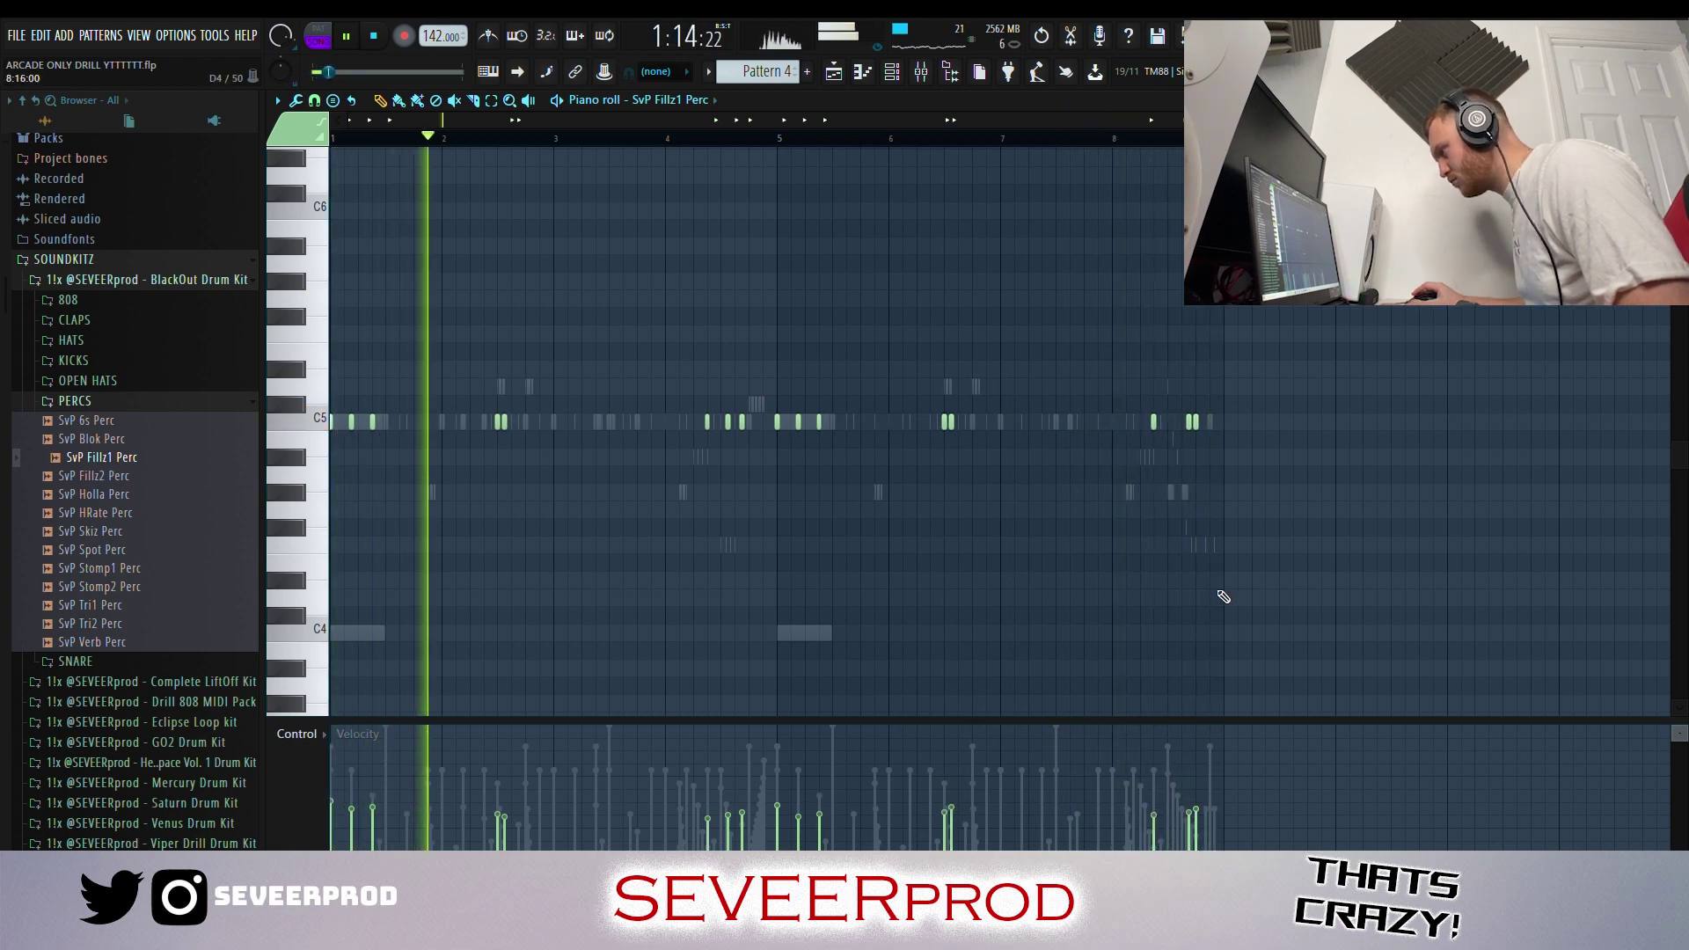
# Replace the closing double hit of SvP Fillz1 Perc in bar 8 with an earlier pair and raise its velocity to about 66%
pyautogui.scroll(2, 1175, 458)
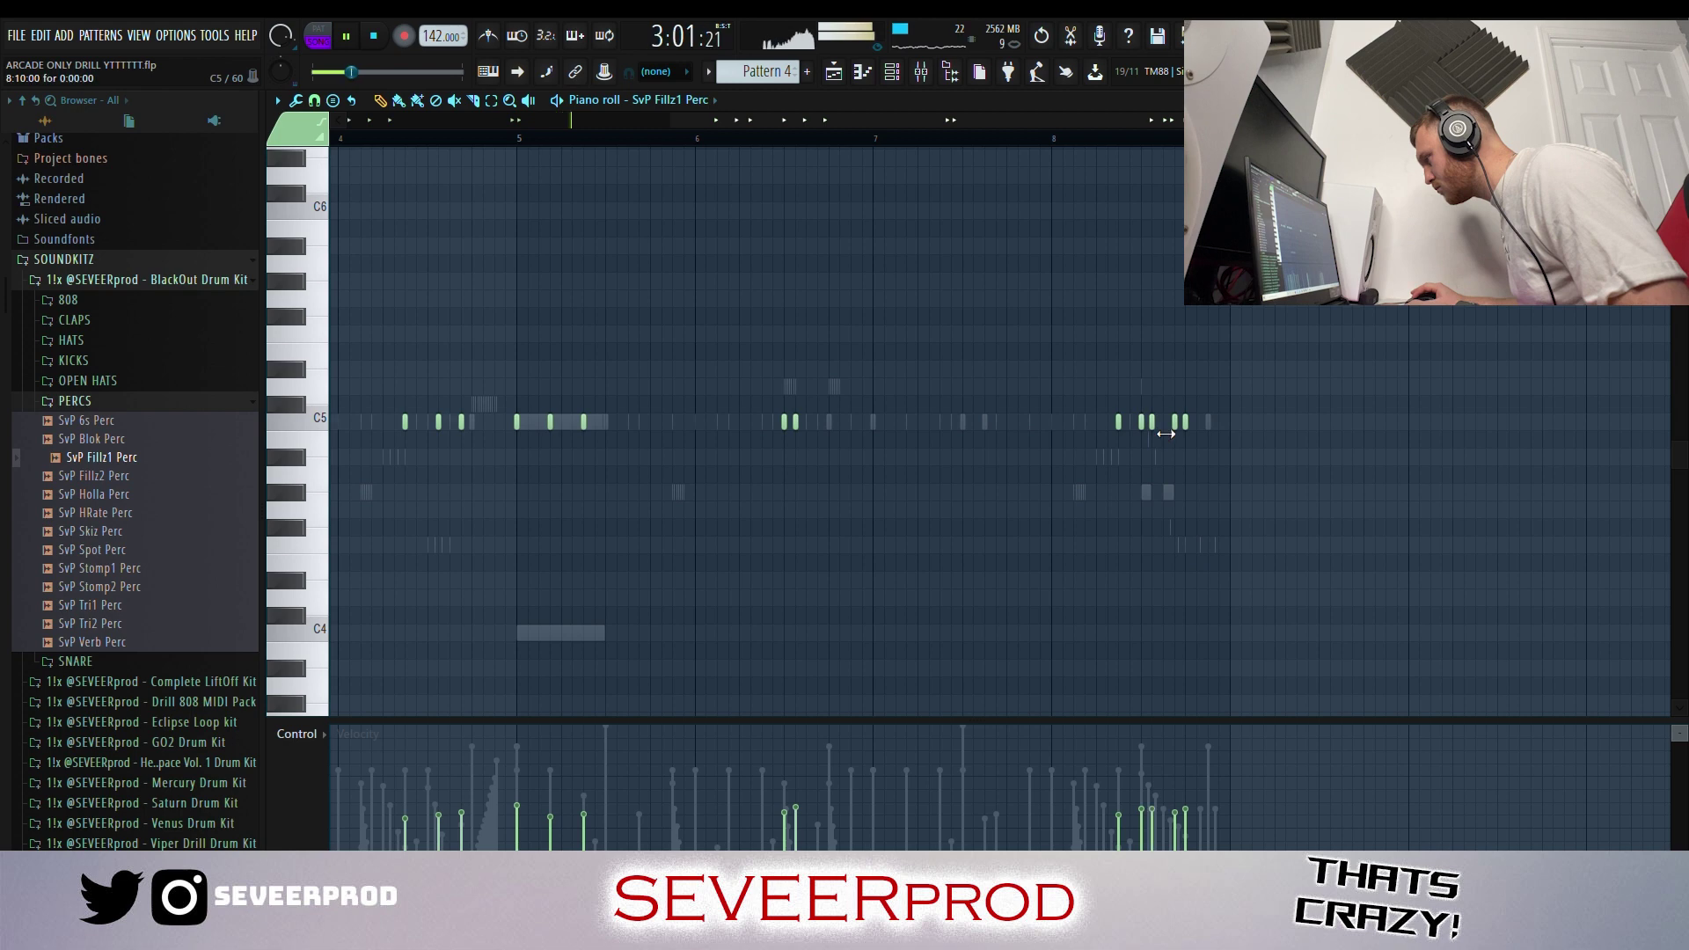
pyautogui.moveTo(1166, 802); pyautogui.dragTo(1142, 796)
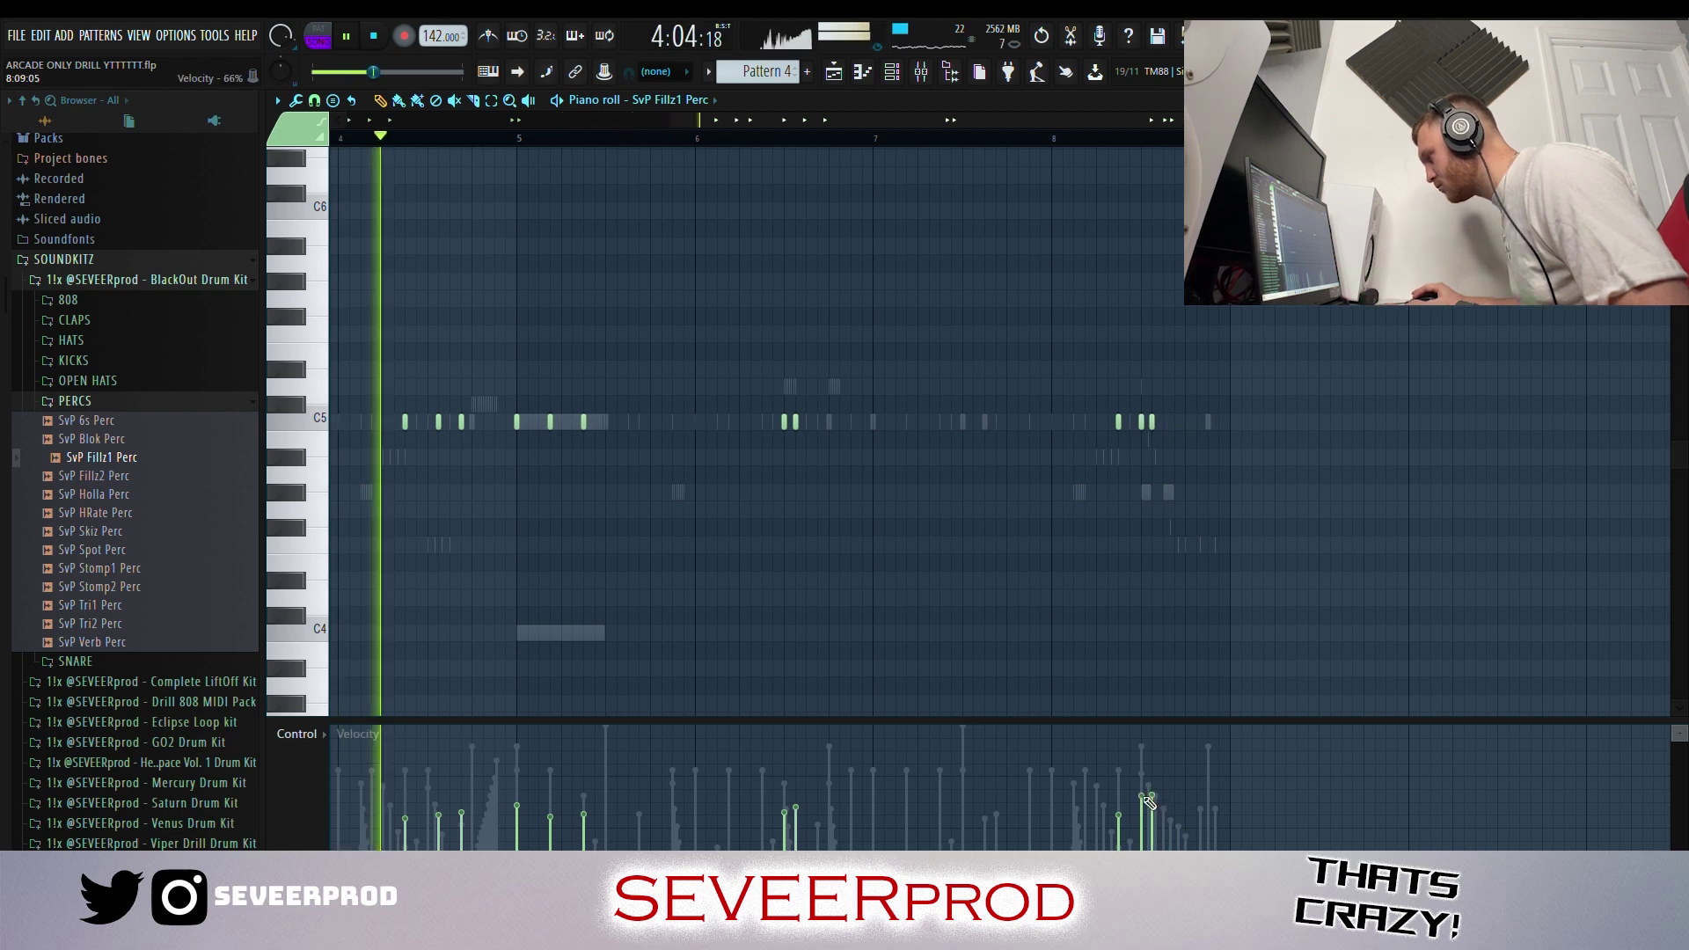
pyautogui.scroll(-2, 1388, 421)
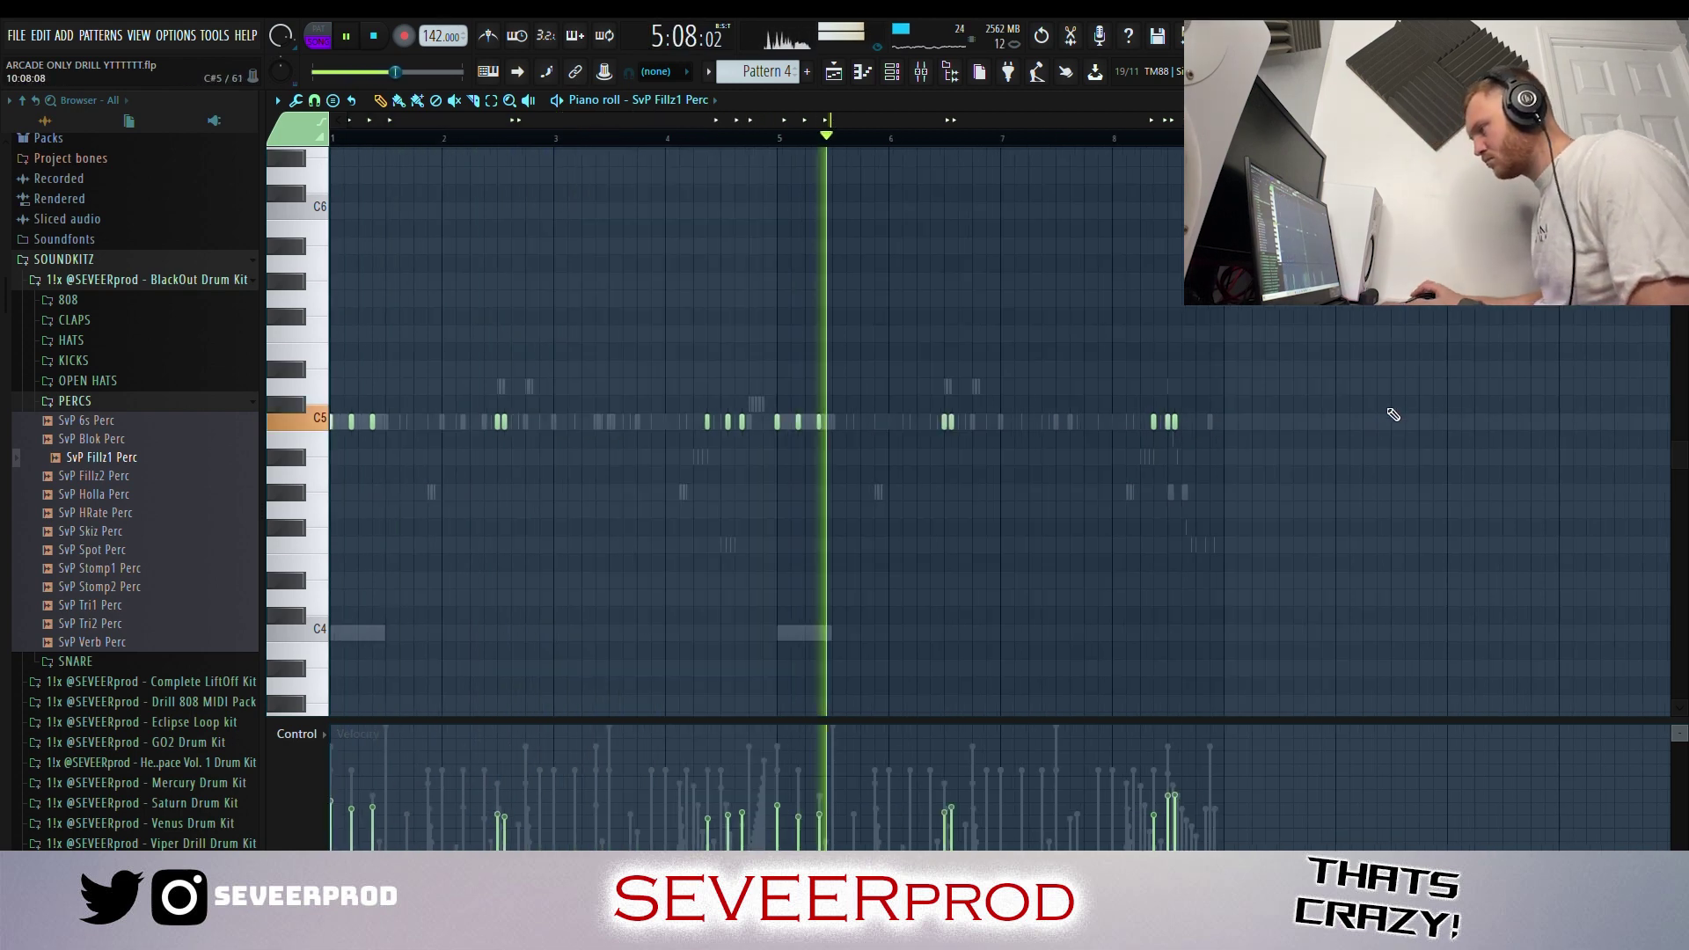
# Add SvP Tri2 Perc hits on step 13 of bar 2 and step 13 of bar 6
pyautogui.scroll(1, 1399, 413)
pyautogui.click(226, 260)
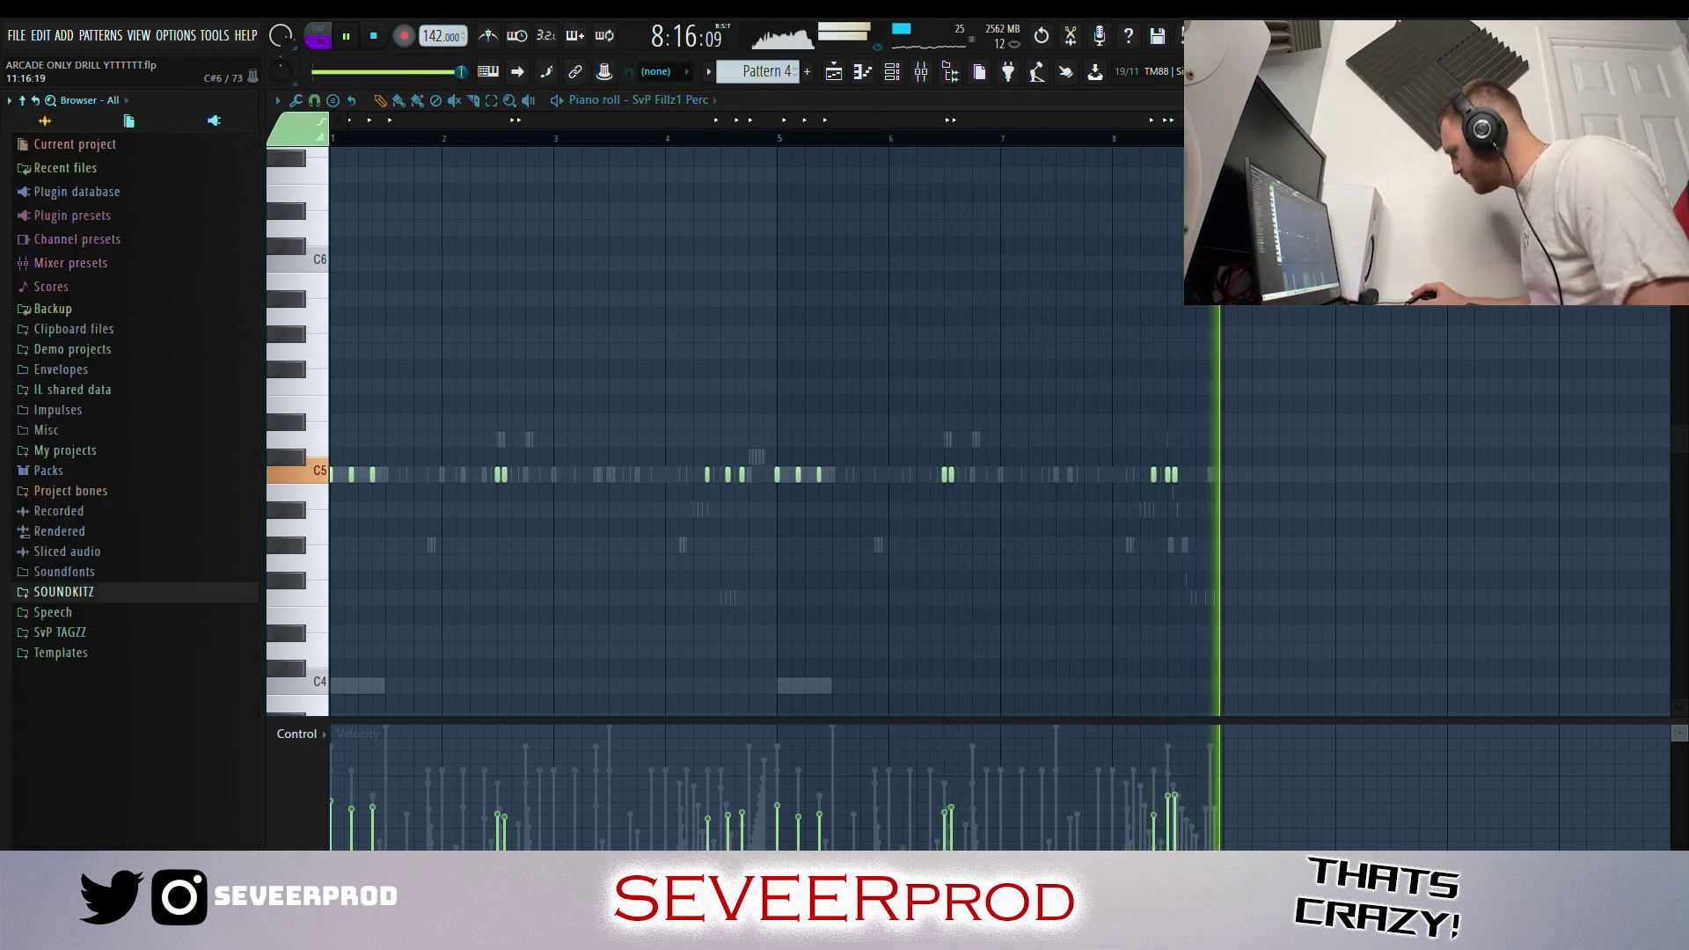
pyautogui.press('F7')
pyautogui.press('F6')
pyautogui.click(910, 581)
pyautogui.press('F7')
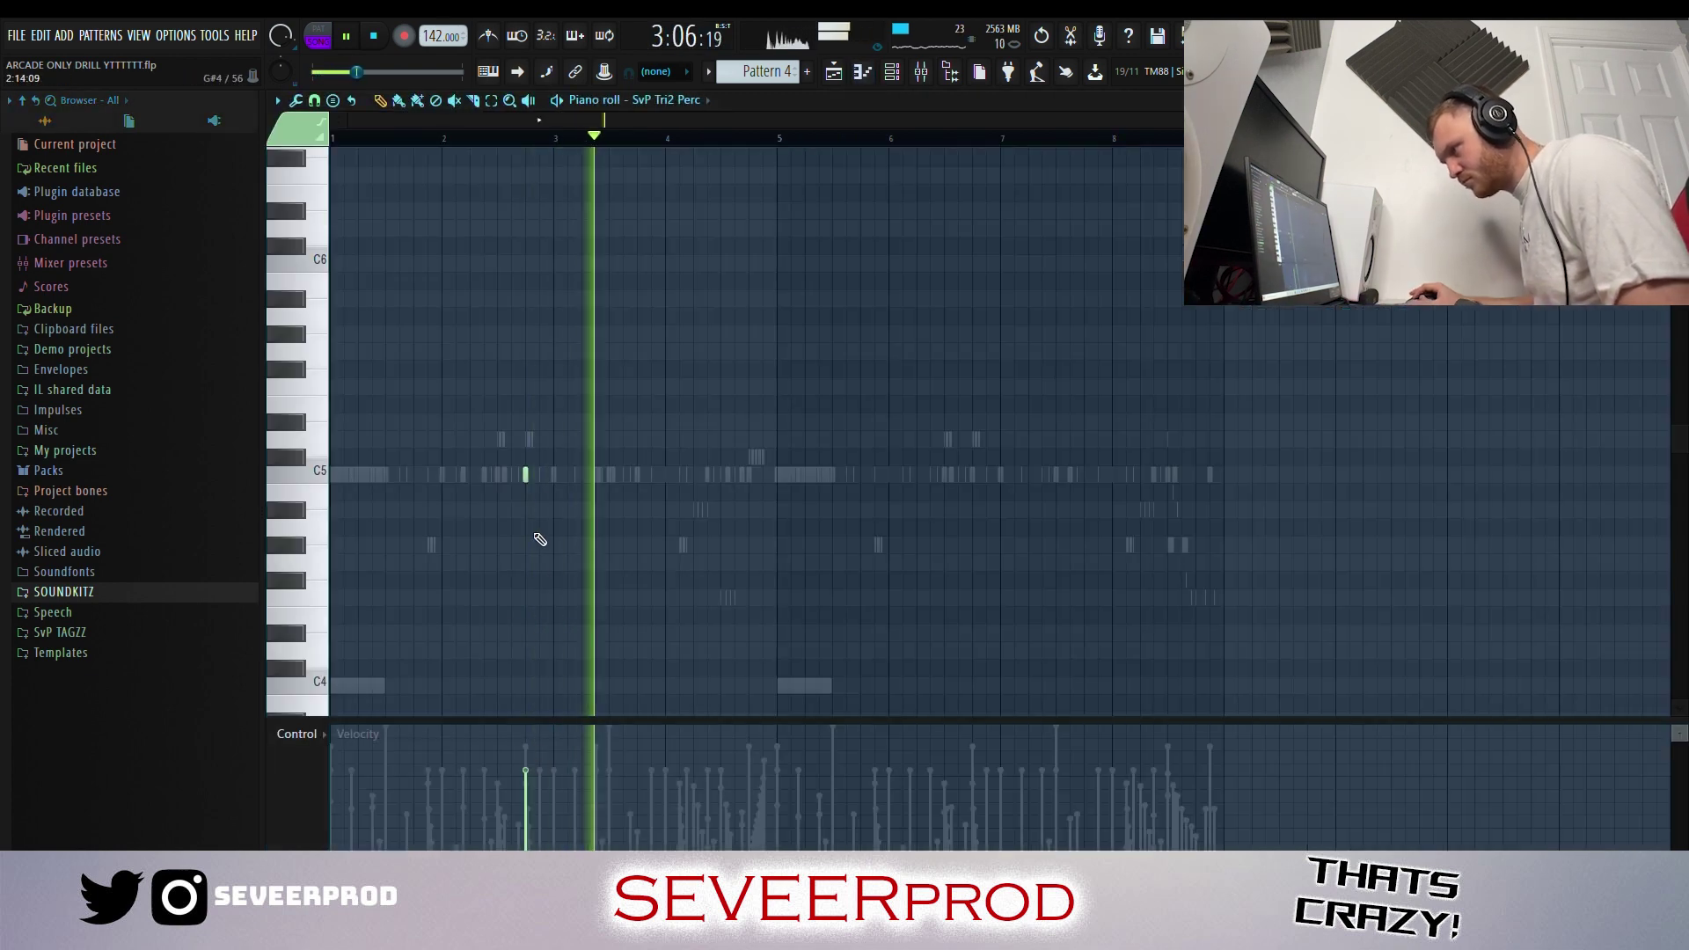
pyautogui.moveTo(980, 475); pyautogui.dragTo(972, 474)
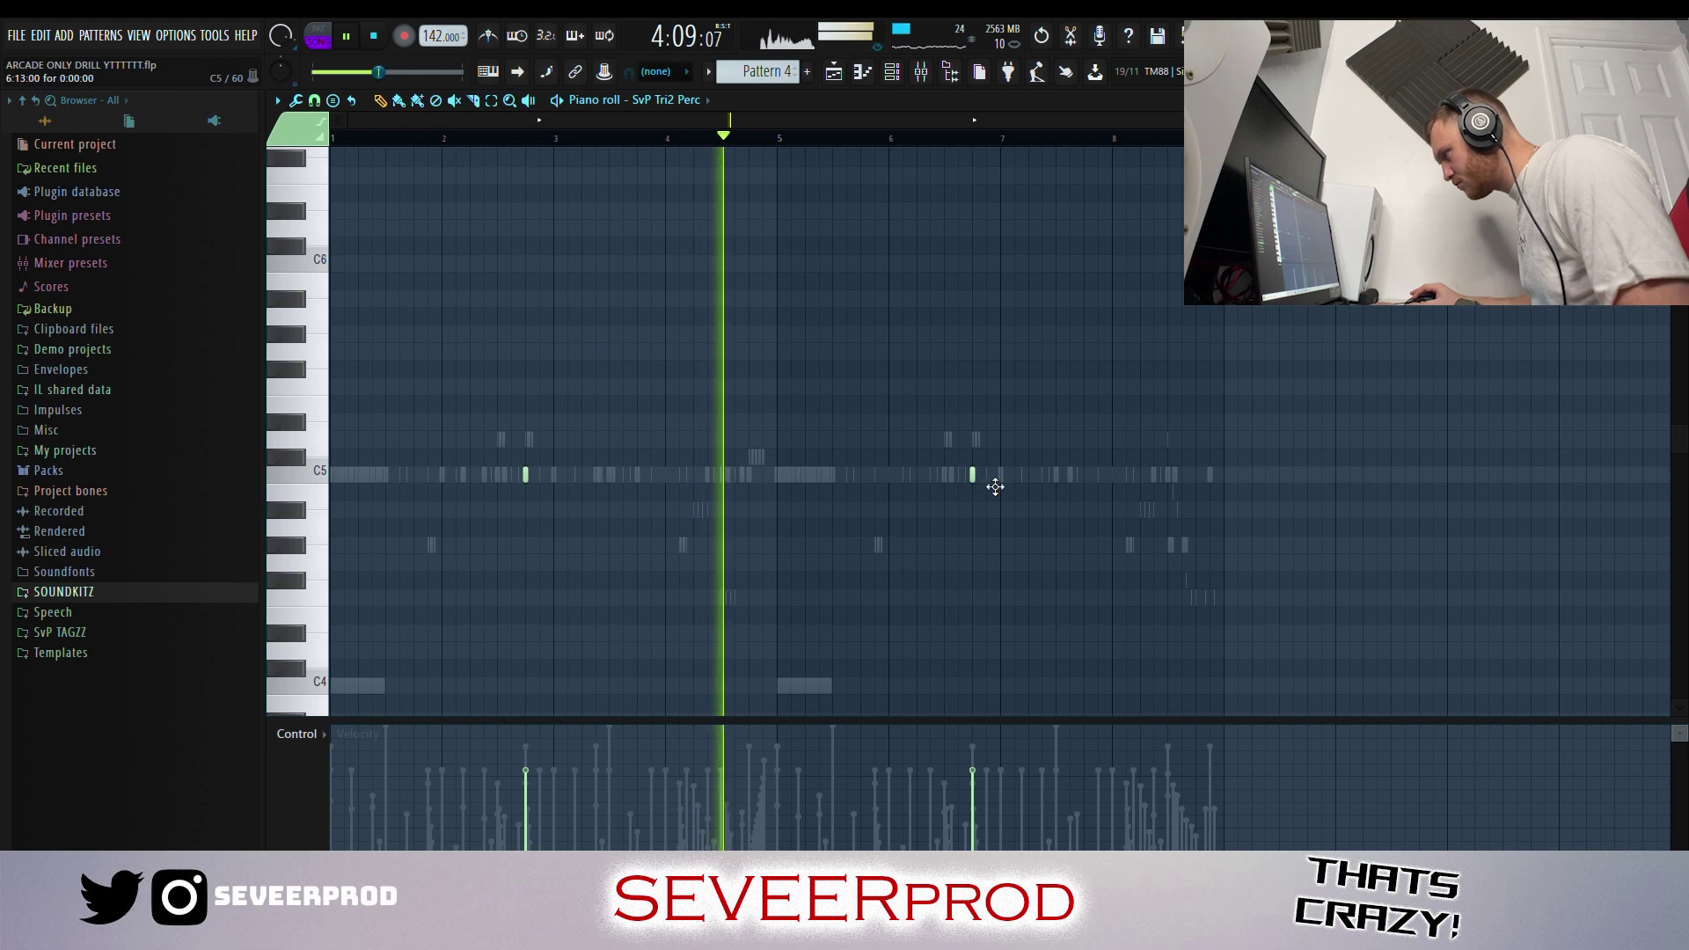
# Add two SvP Tri2 Perc notes one beat long at the start of bar 8, on D5 and D4
pyautogui.click(1113, 439)
pyautogui.moveTo(1115, 439); pyautogui.dragTo(1139, 445)
pyautogui.moveTo(1135, 545); pyautogui.dragTo(1137, 661)
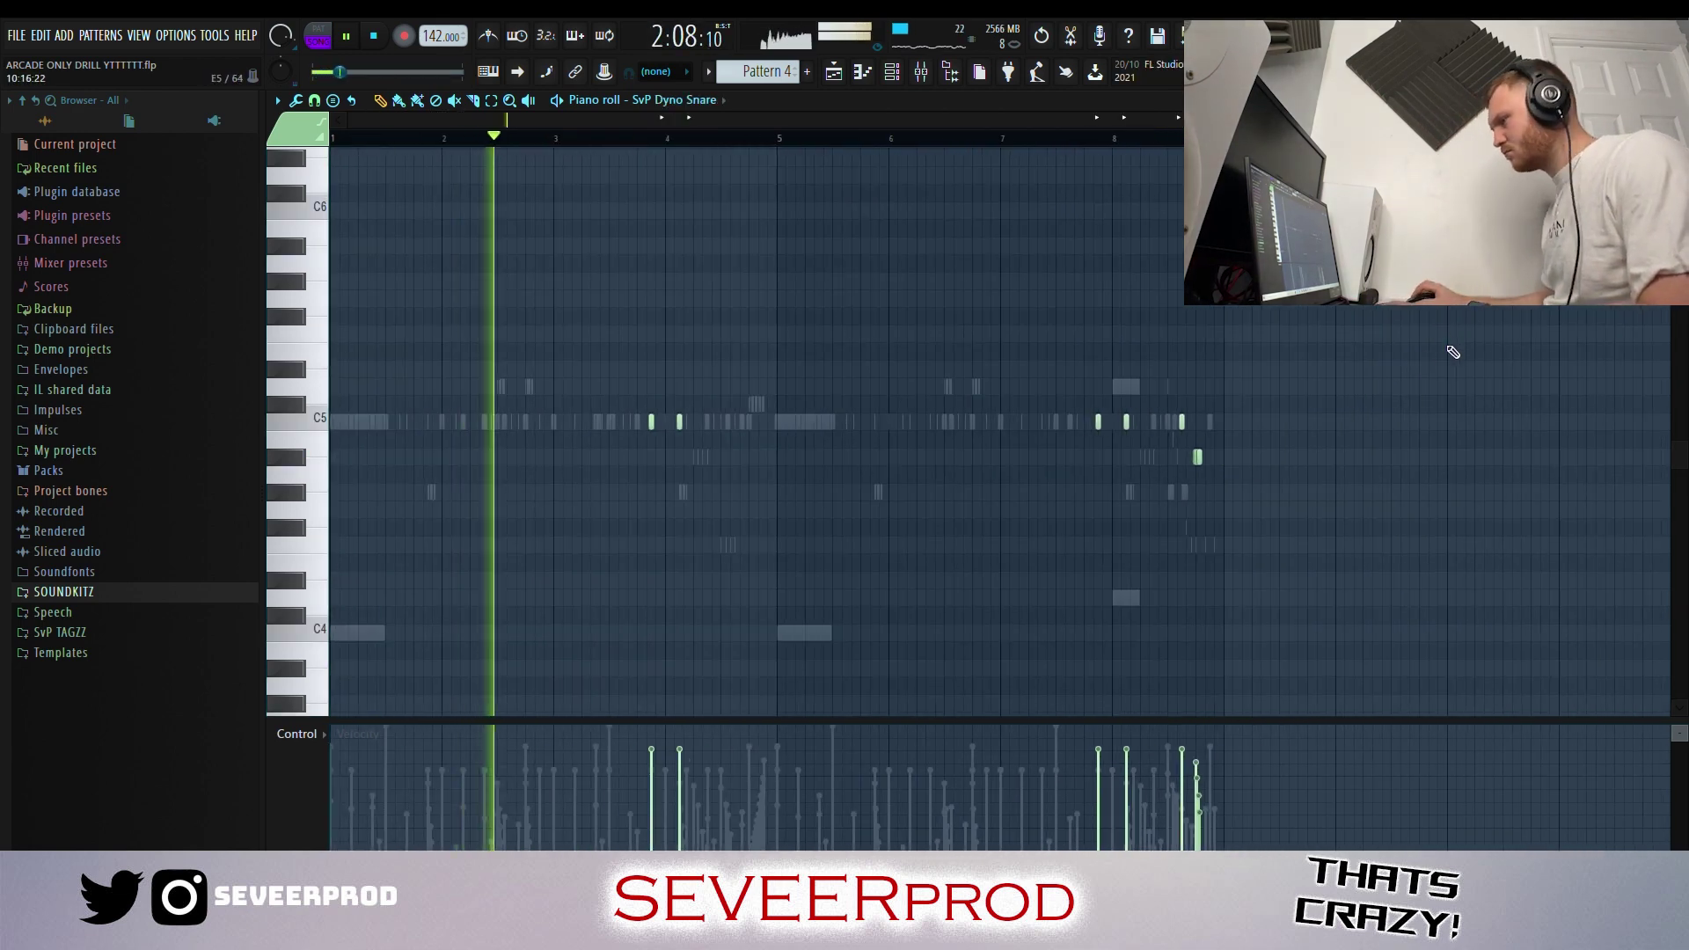
pyautogui.scroll(3, 1451, 350)
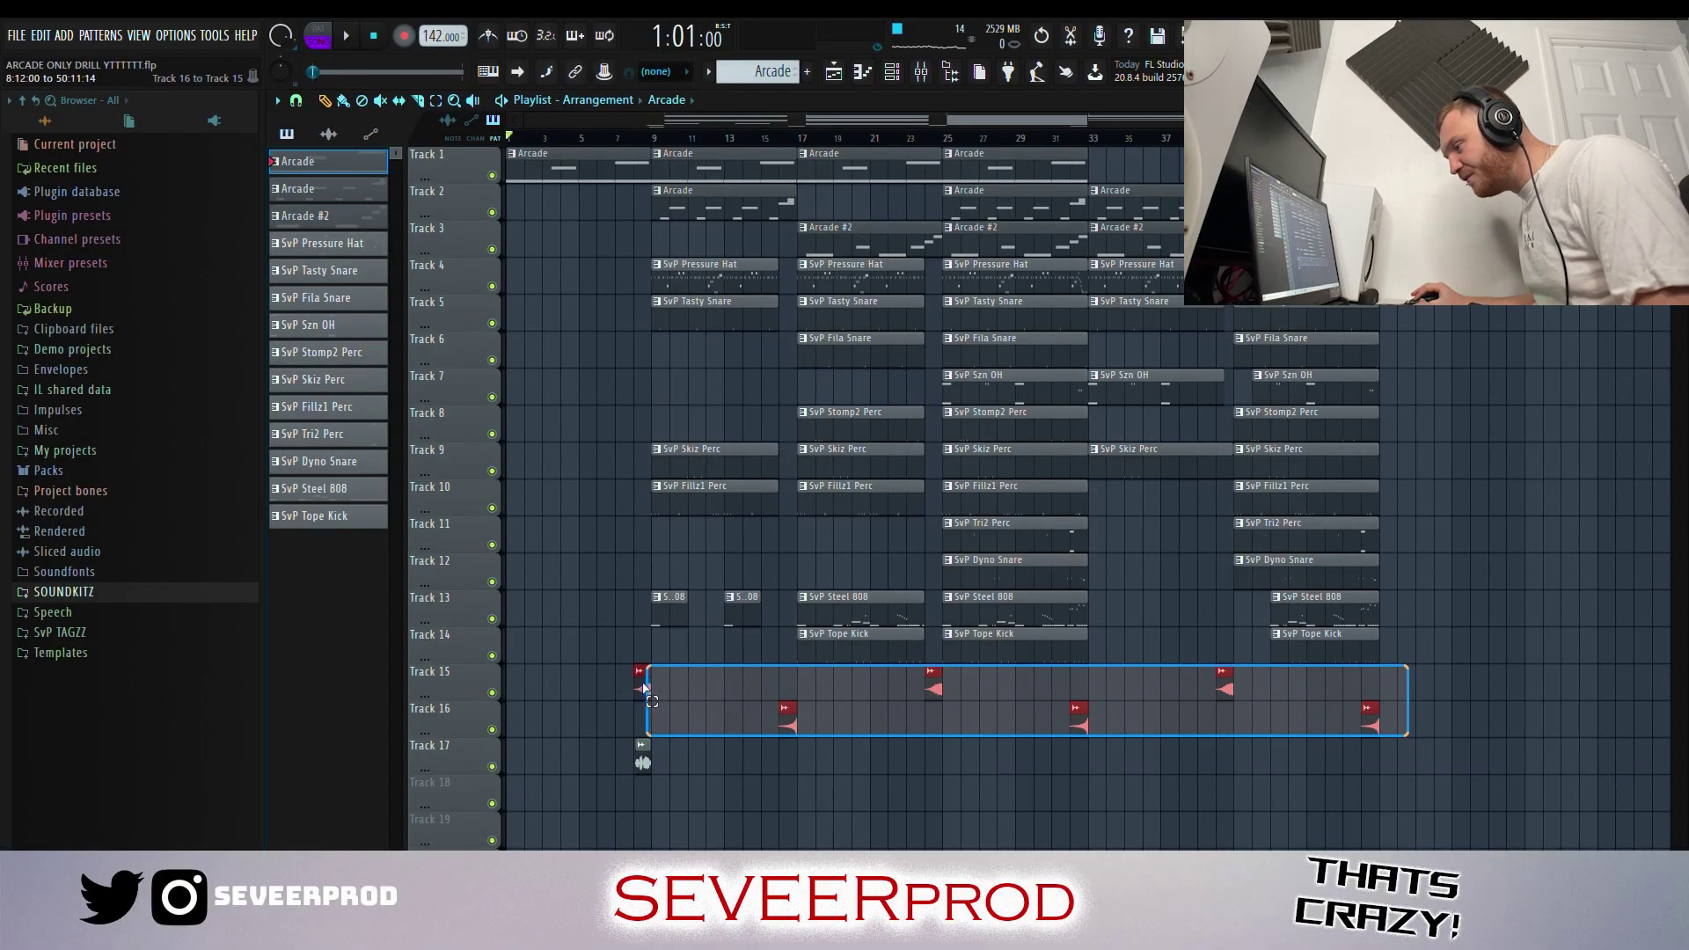
# Select the effect clips on Tracks 15 and 16 of the playlist and play back the arrangement
pyautogui.moveTo(645, 690); pyautogui.dragTo(596, 683)
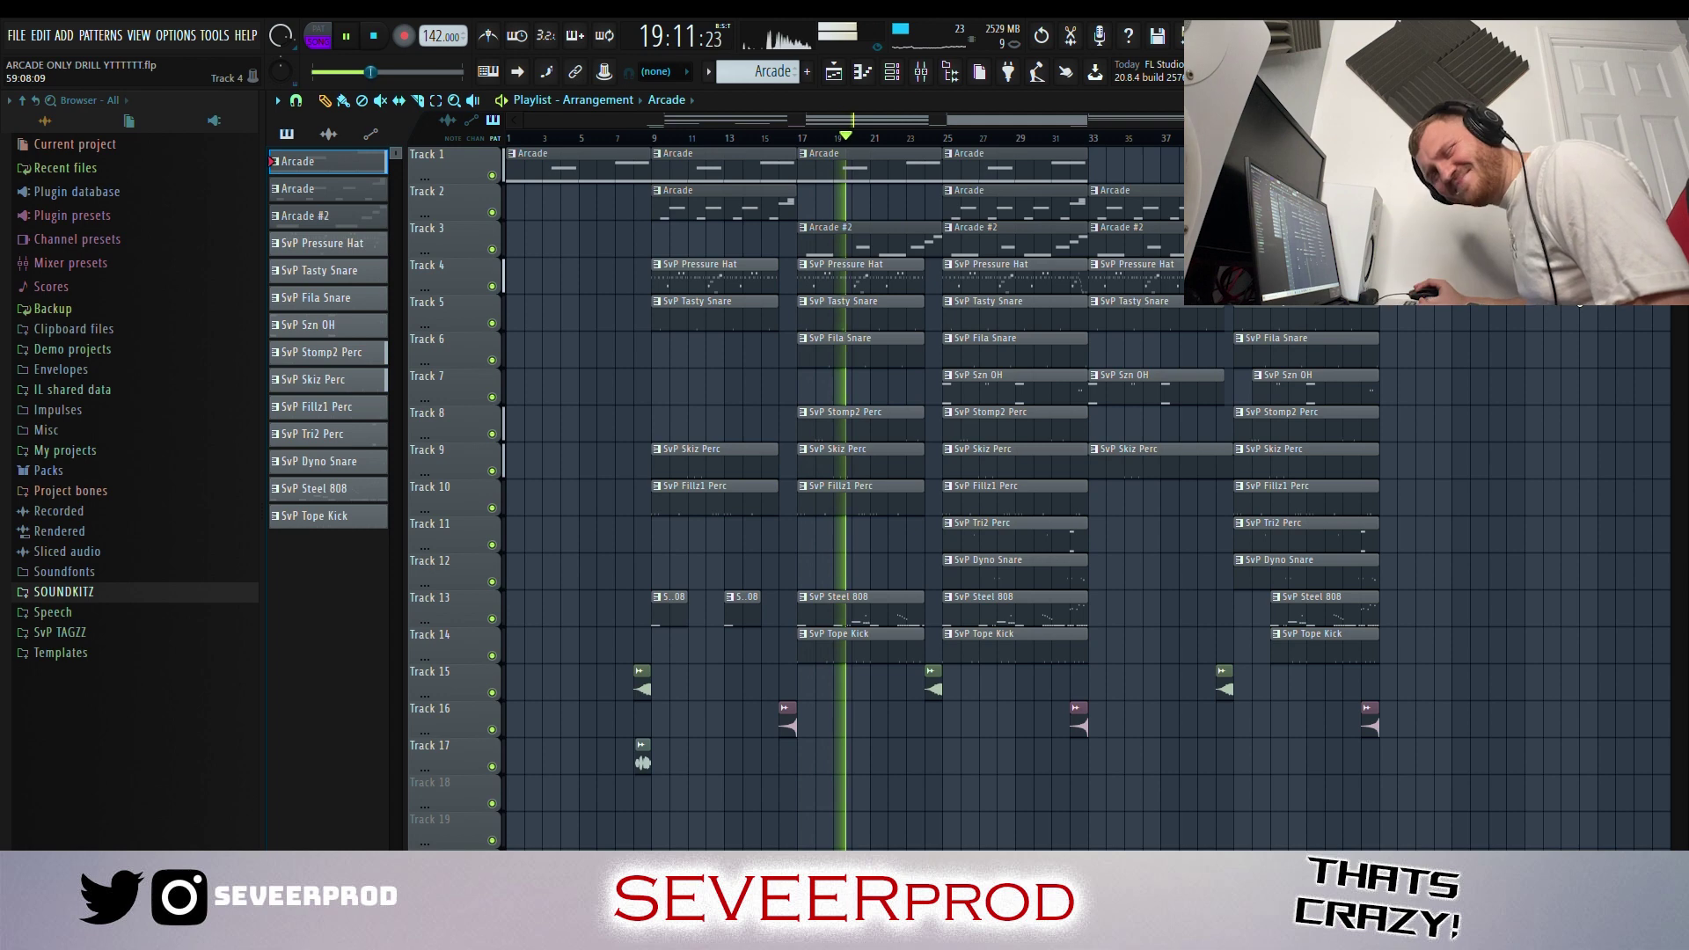
pyautogui.scroll(3, 1042, 143)
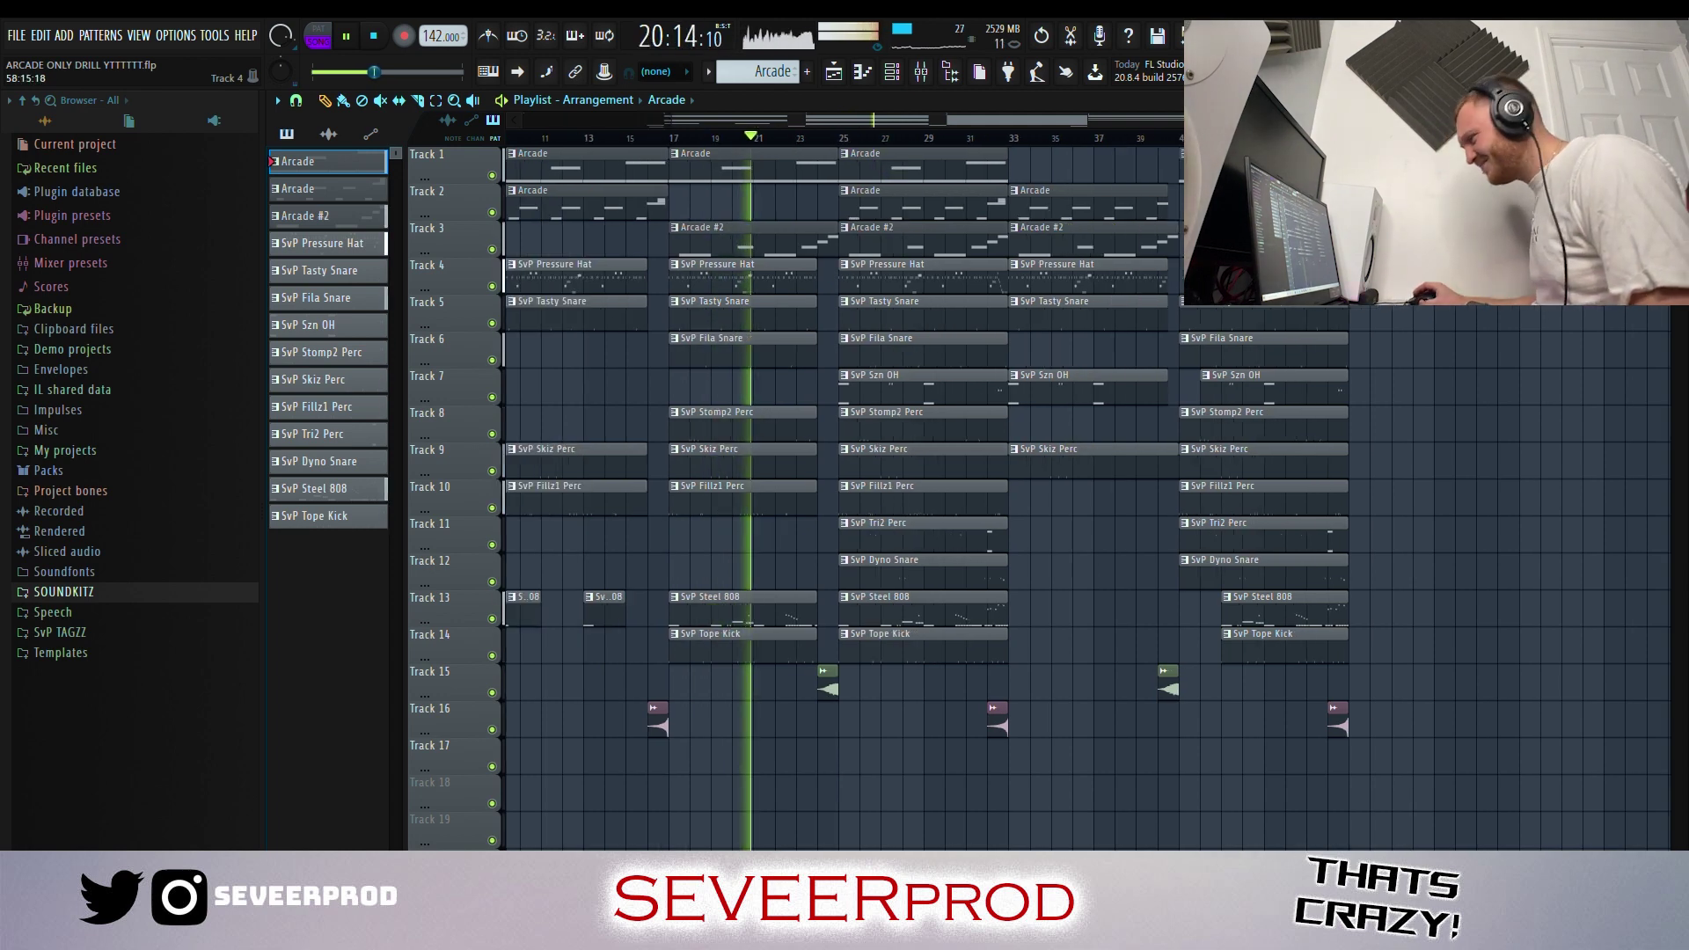